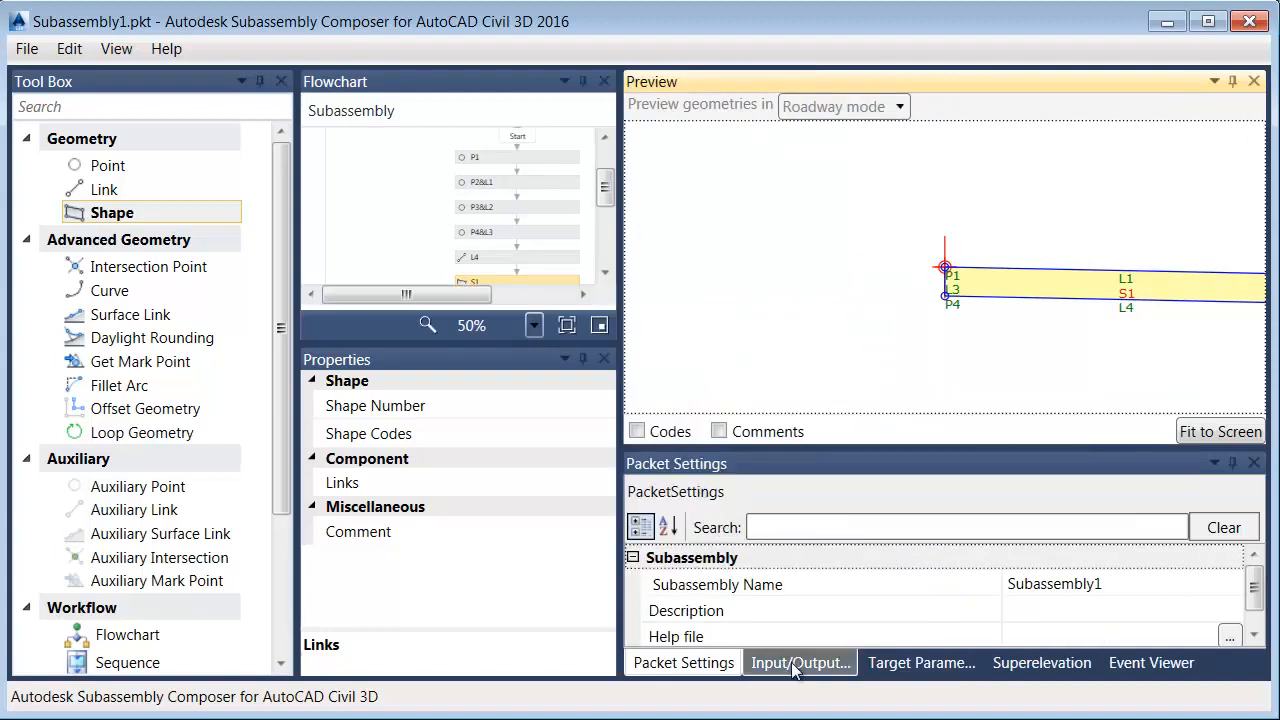
Set the default value of the Side input parameter to Right and fit the preview geometry to the screen
{"action": "left_click", "coordinate": [796, 663]}
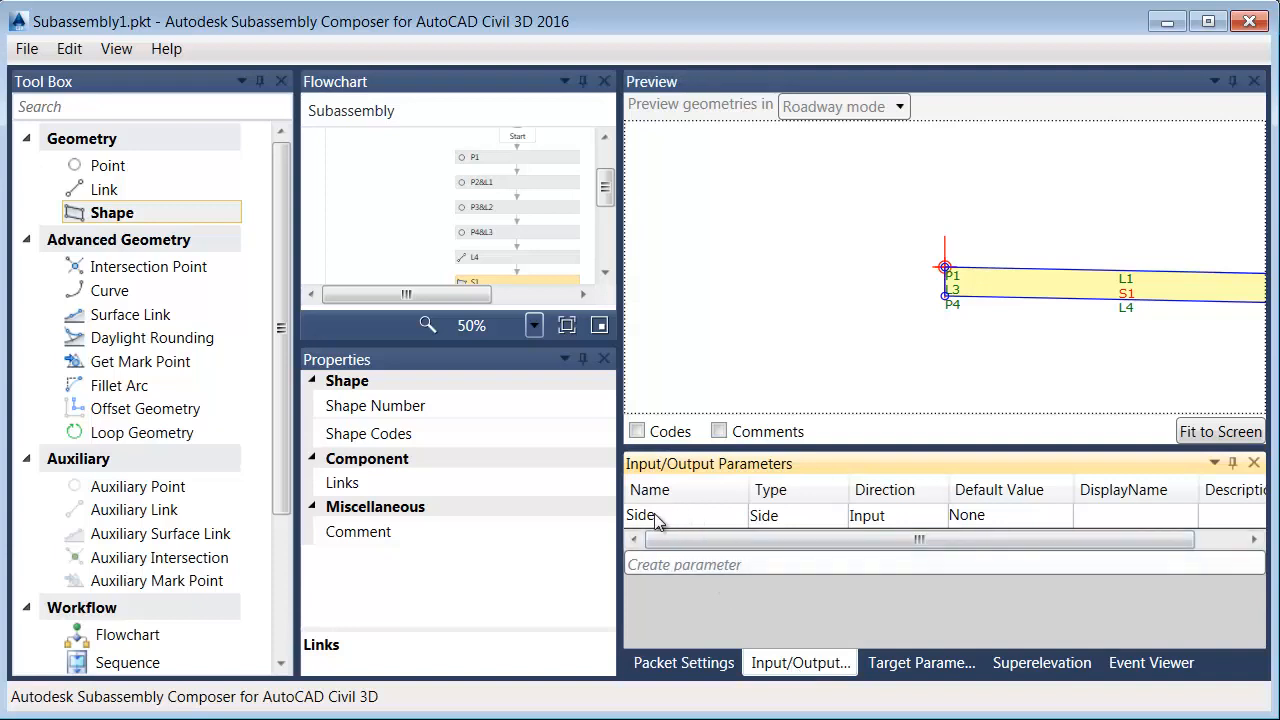
{"action": "left_click", "coordinate": [992, 513]}
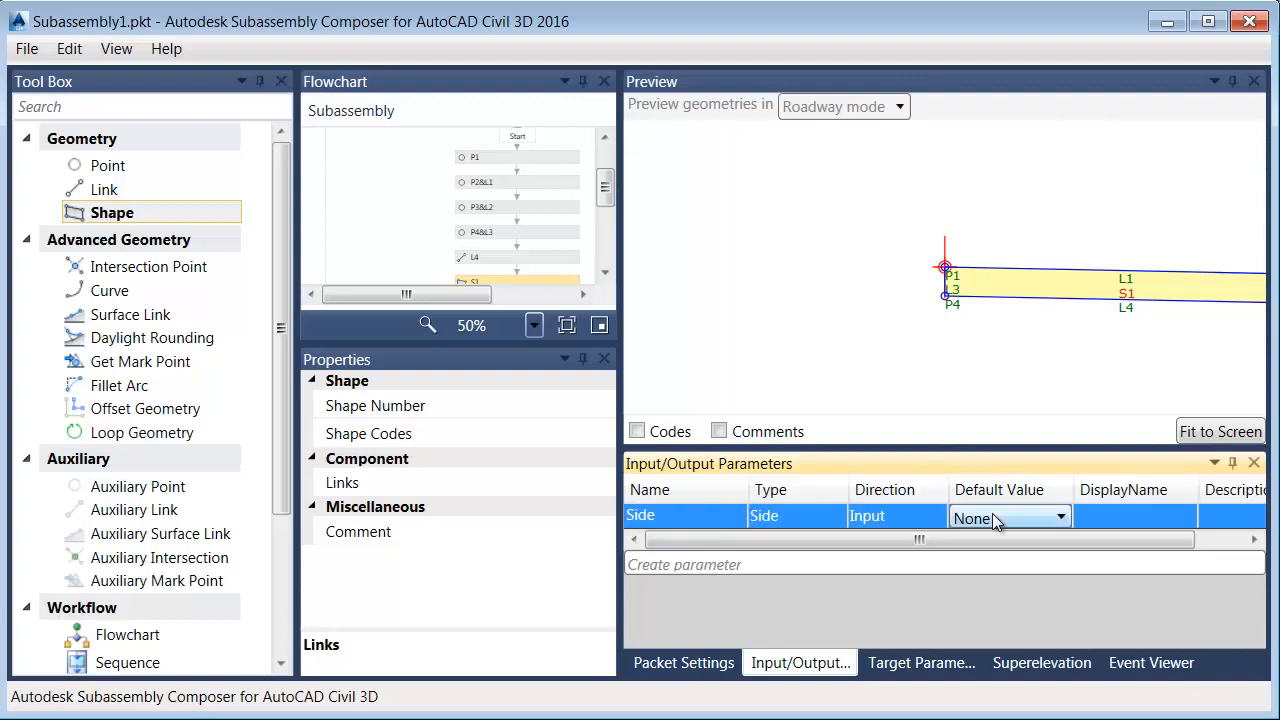
{"action": "left_click", "coordinate": [992, 513]}
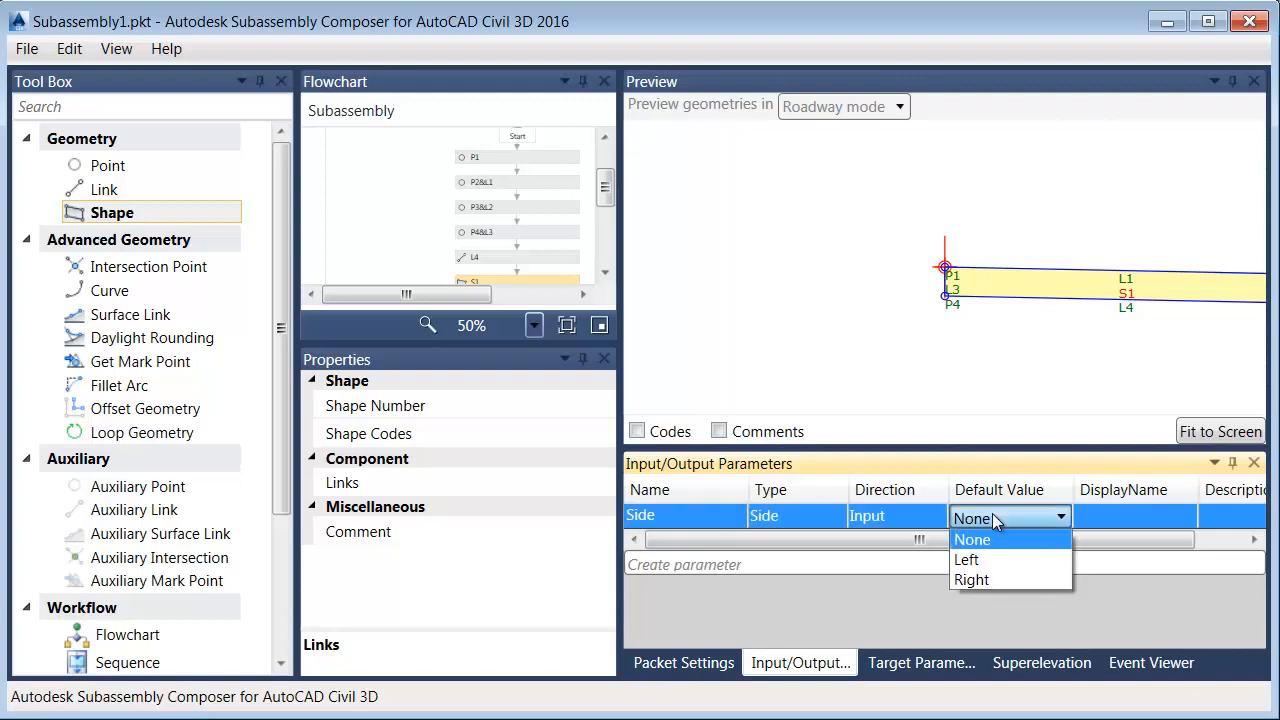
{"action": "left_click", "coordinate": [986, 578]}
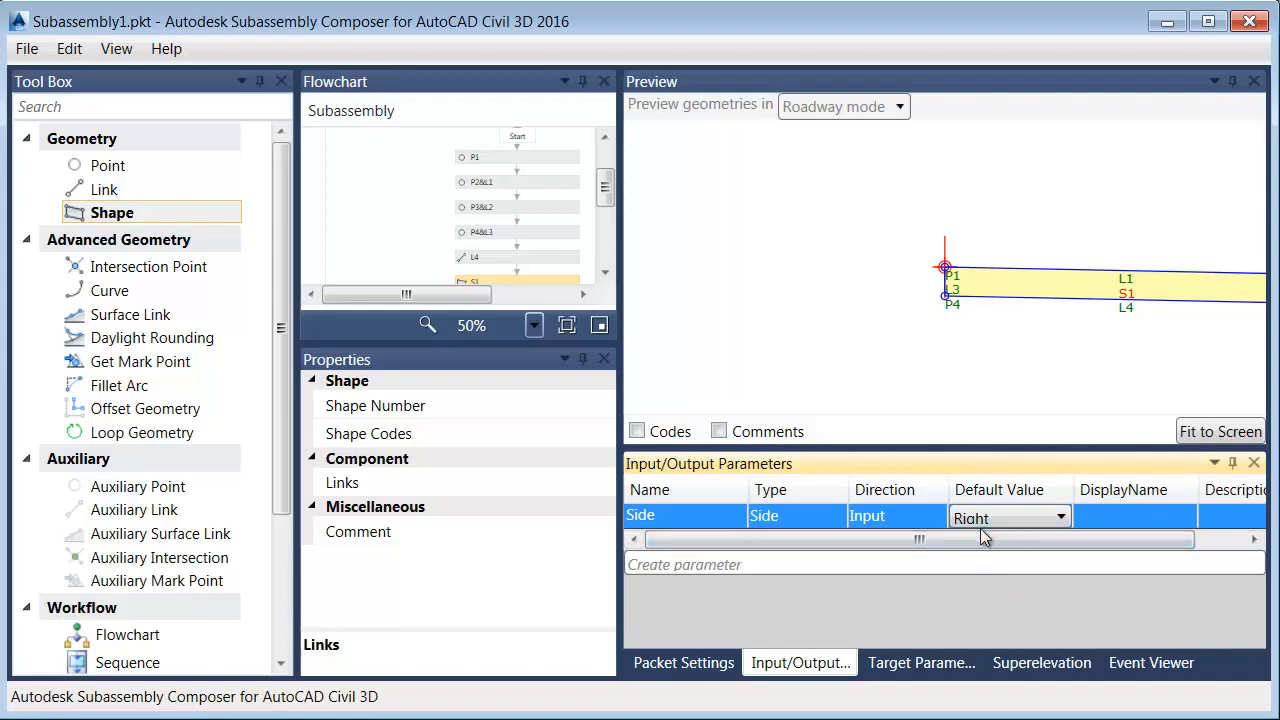
{"action": "left_click", "coordinate": [1199, 433]}
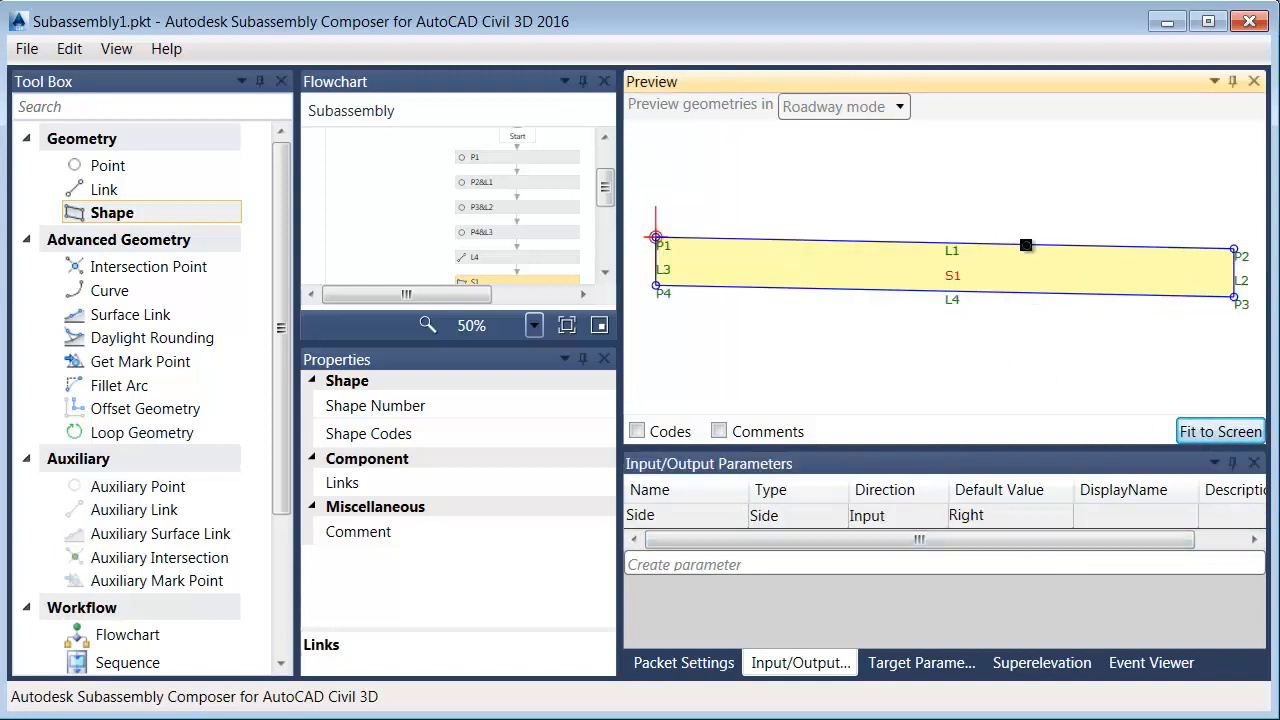
Create a new input parameter of type Double below the Side parameter
{"action": "left_click", "coordinate": [681, 565]}
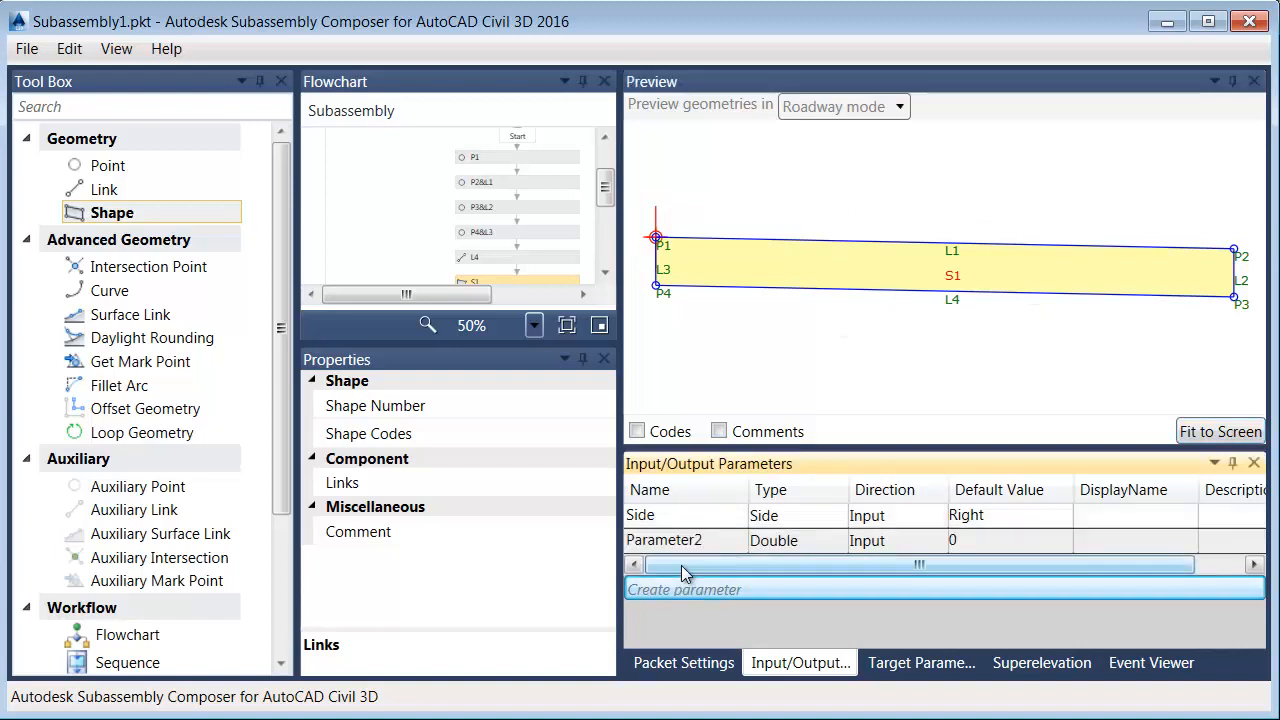
{"action": "left_click", "coordinate": [770, 545]}
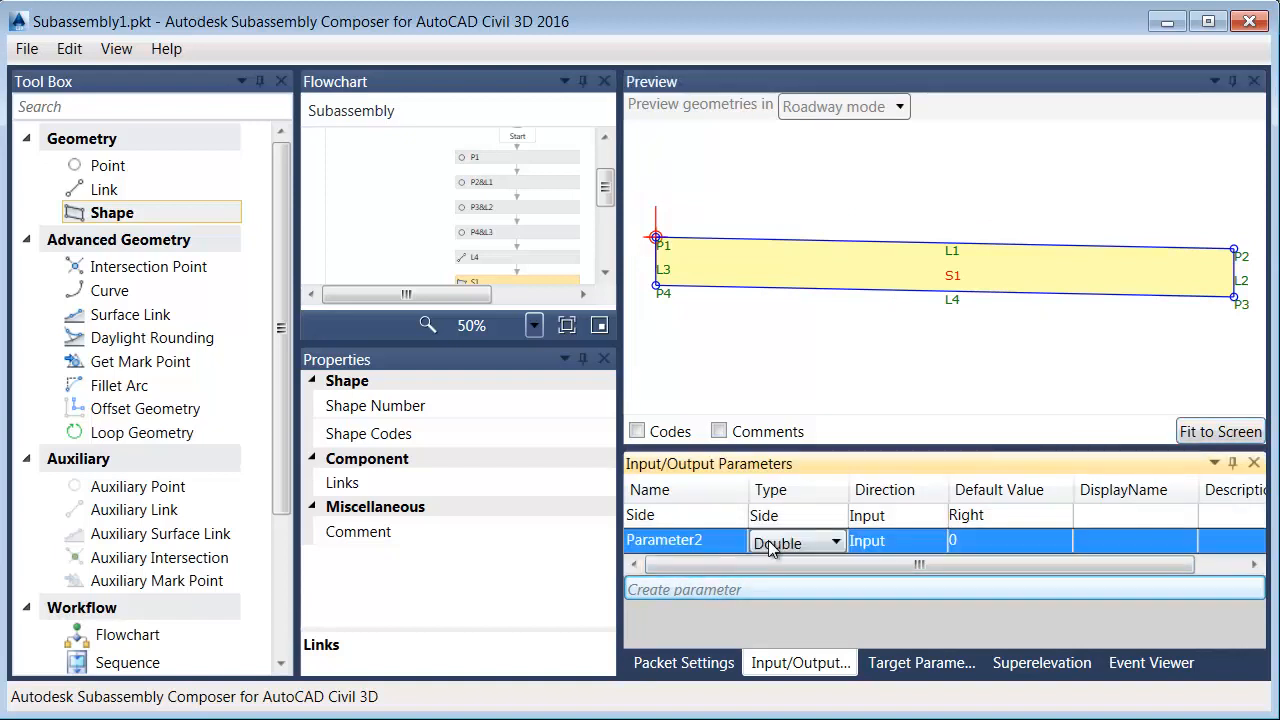
{"action": "left_click", "coordinate": [775, 545]}
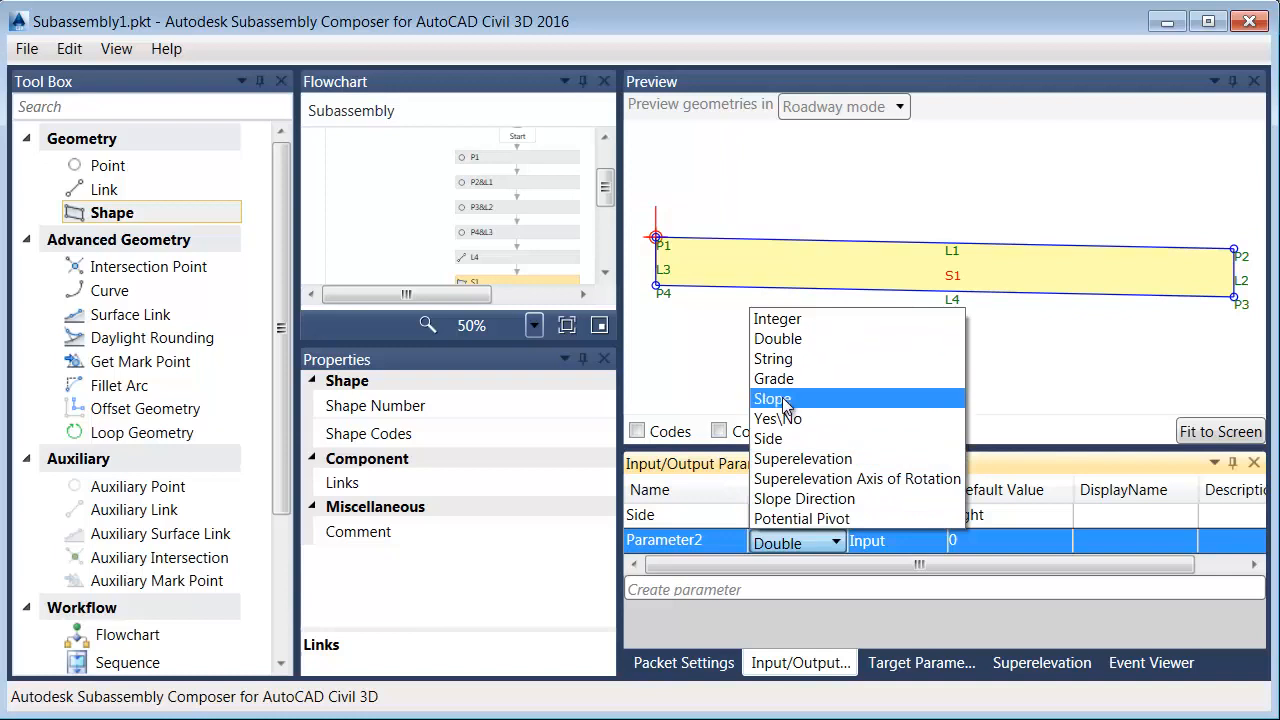
{"action": "left_click", "coordinate": [787, 339]}
Try to rename the new Double parameter as "LaneWidth 1"
{"action": "left_click", "coordinate": [699, 539]}
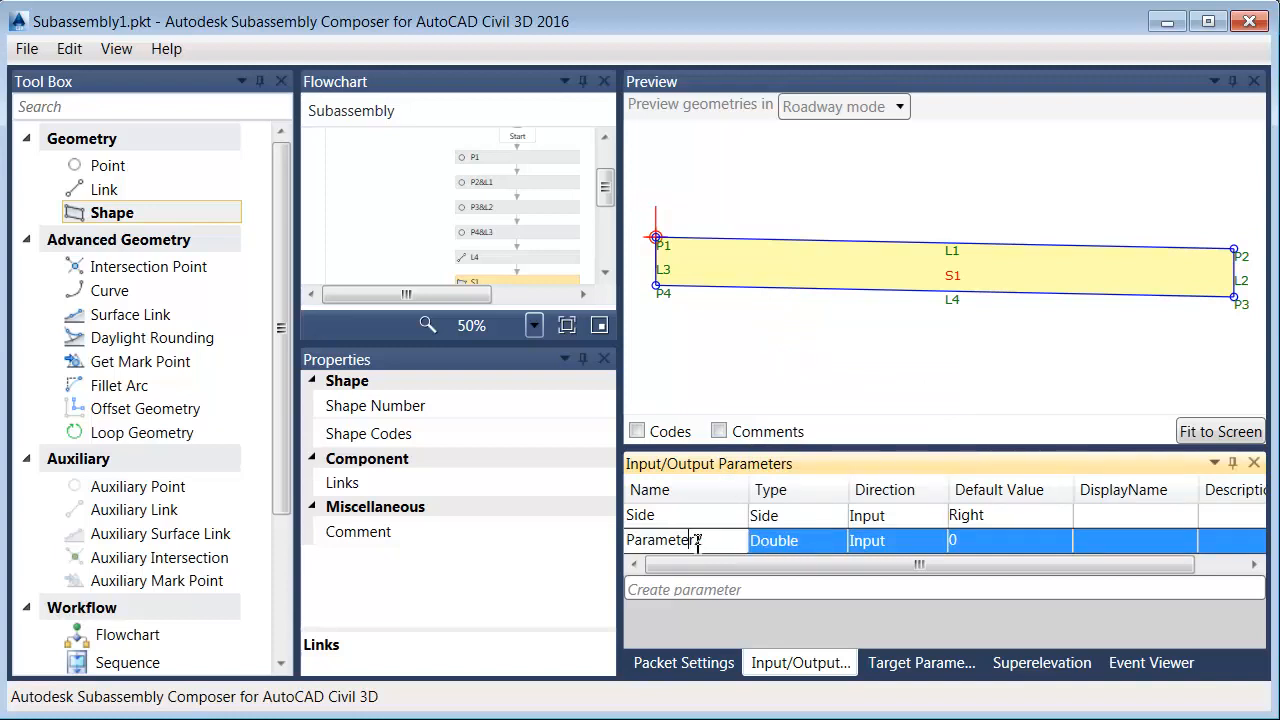
{"action": "left_click_drag", "start_coordinate": [711, 540], "coordinate": [629, 542]}
{"action": "type", "text": "Lan"}
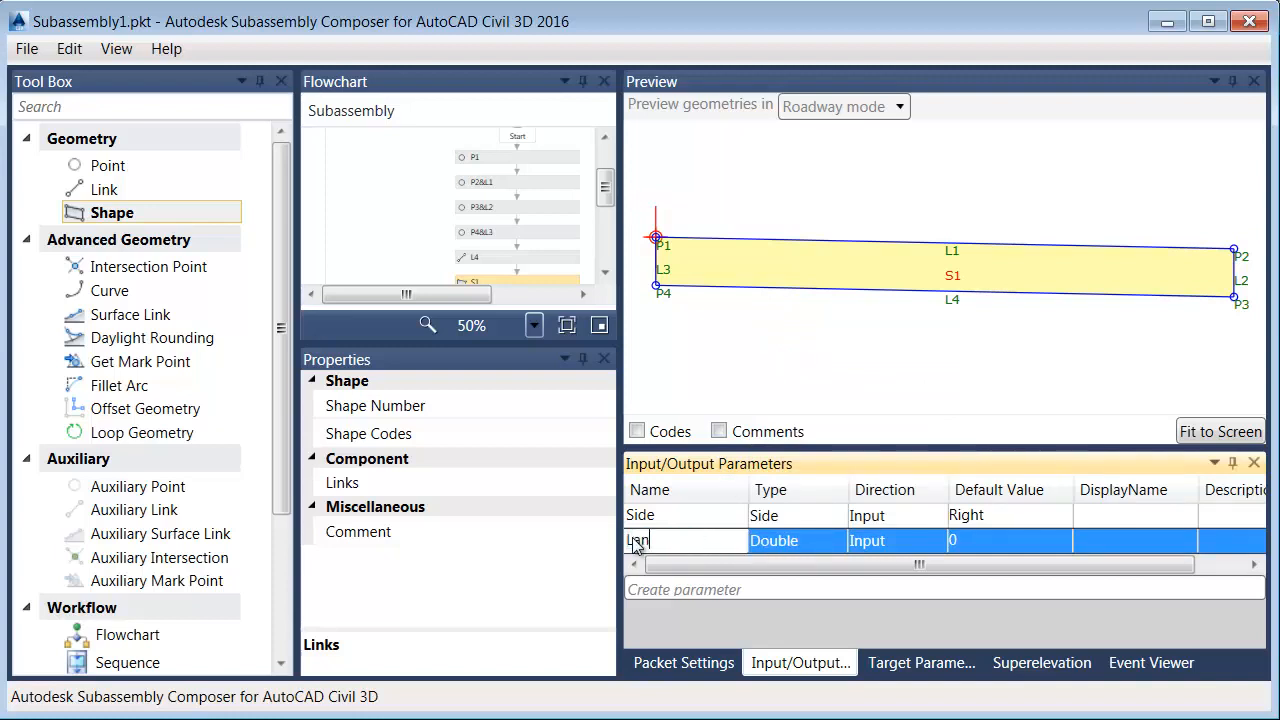
{"action": "type", "text": "eWidth 1"}
{"action": "key", "text": "Return"}
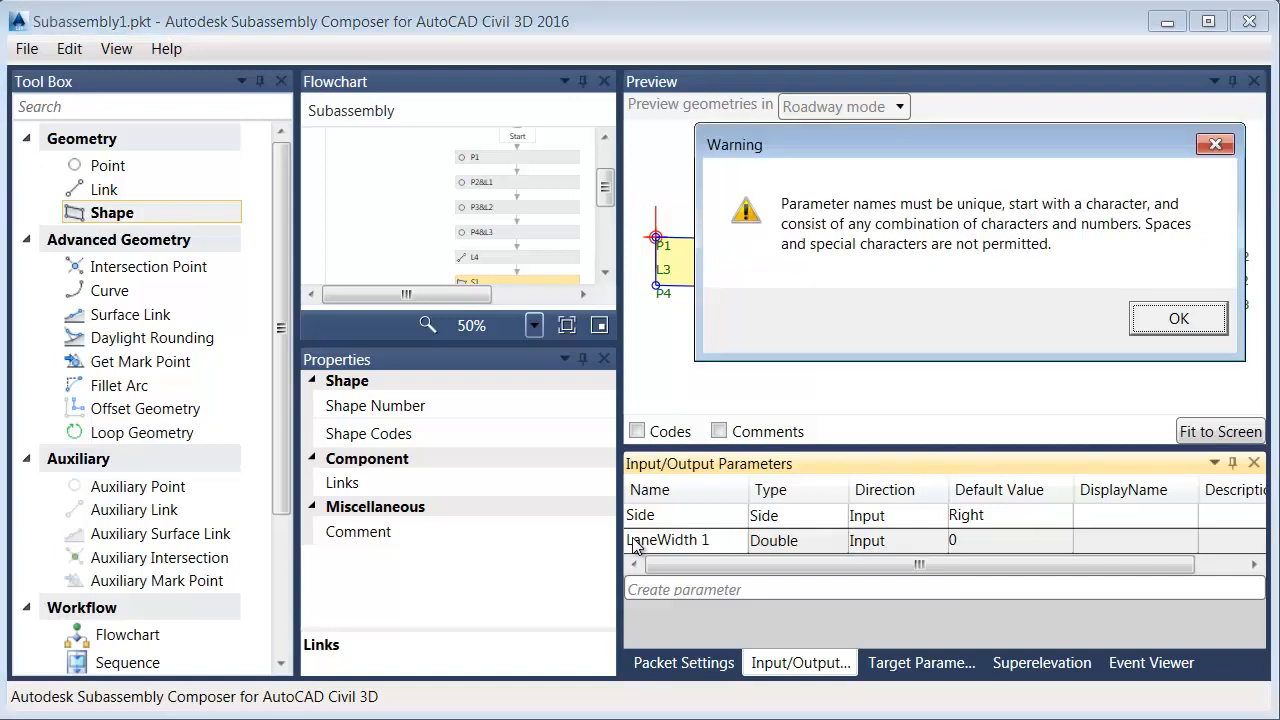
{"action": "left_click", "coordinate": [1176, 318]}
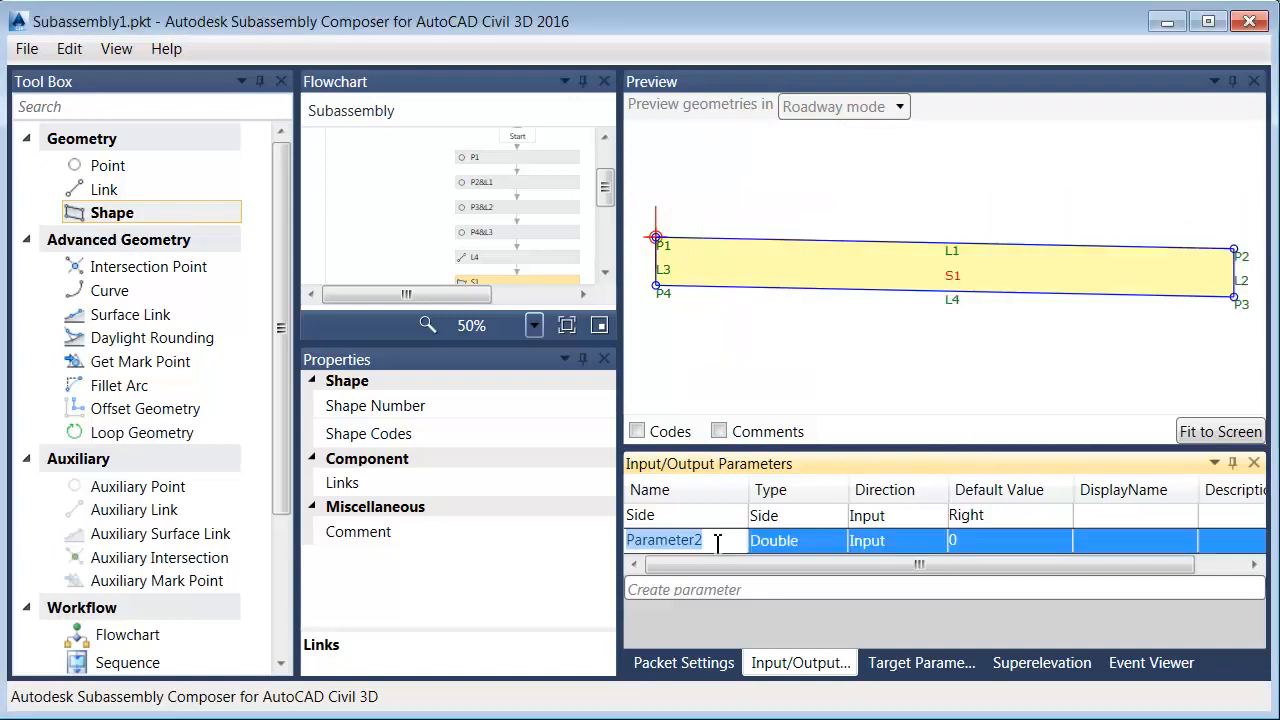
Name the new Double parameter LaneWidth, with a default value of 5 and the display name "Lane Width"
{"action": "type", "text": "LaneWidth"}
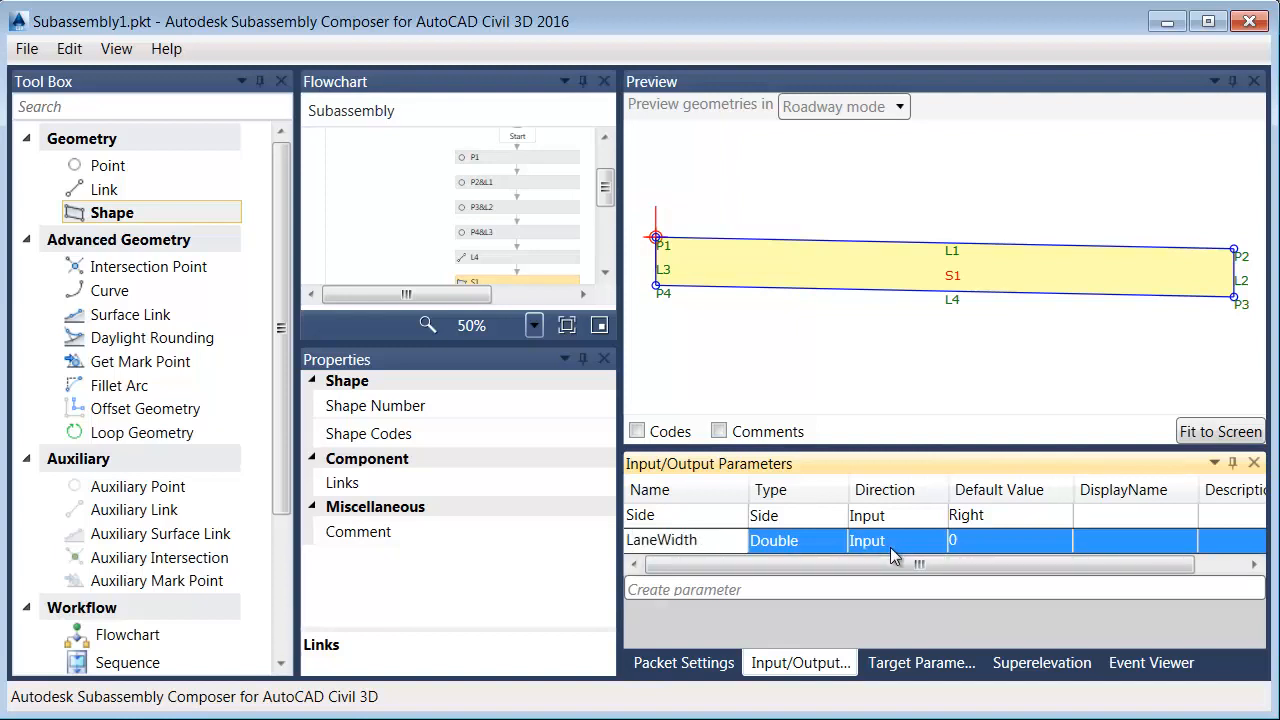
{"action": "left_click", "coordinate": [961, 541]}
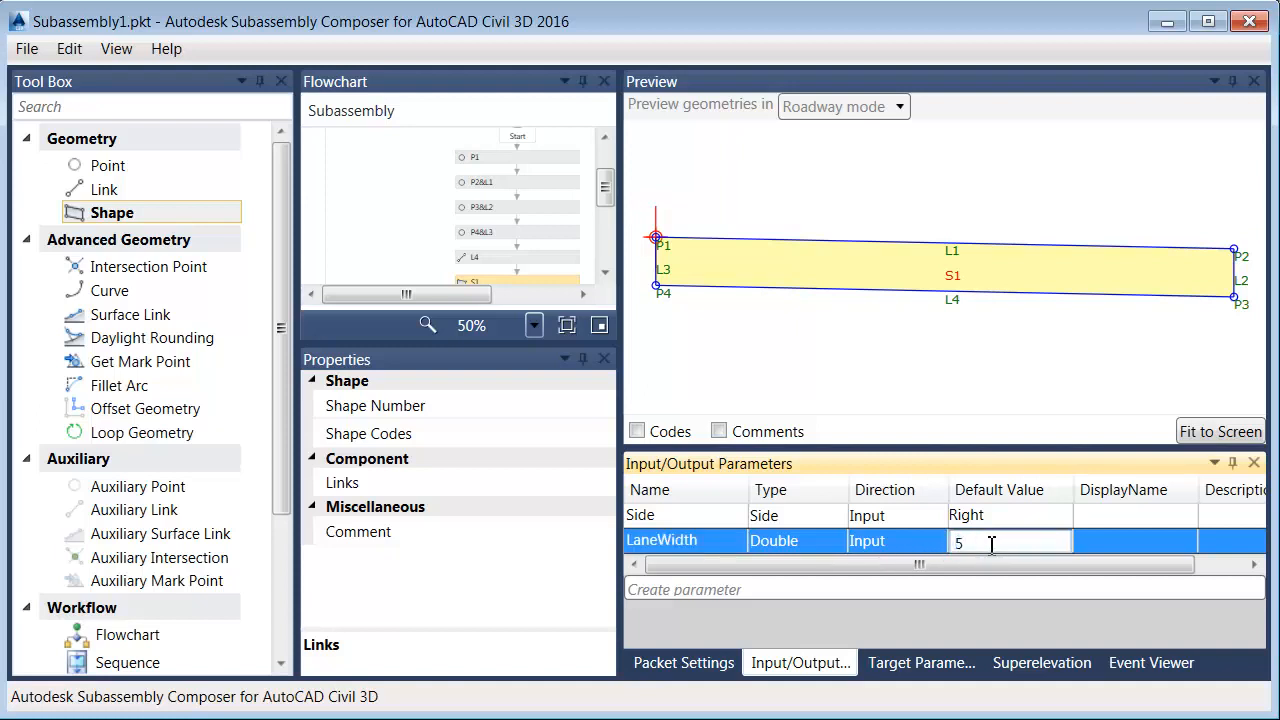
{"action": "left_click", "coordinate": [1099, 540]}
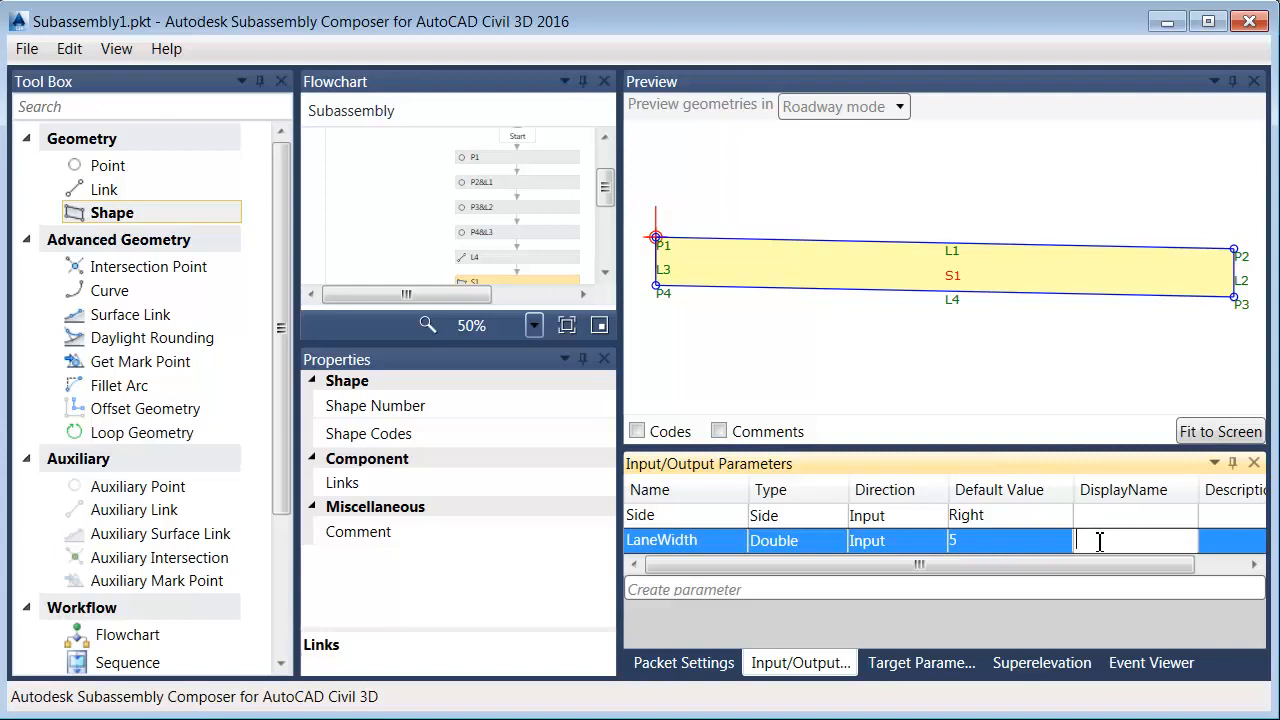
{"action": "type", "text": "Lane Width"}
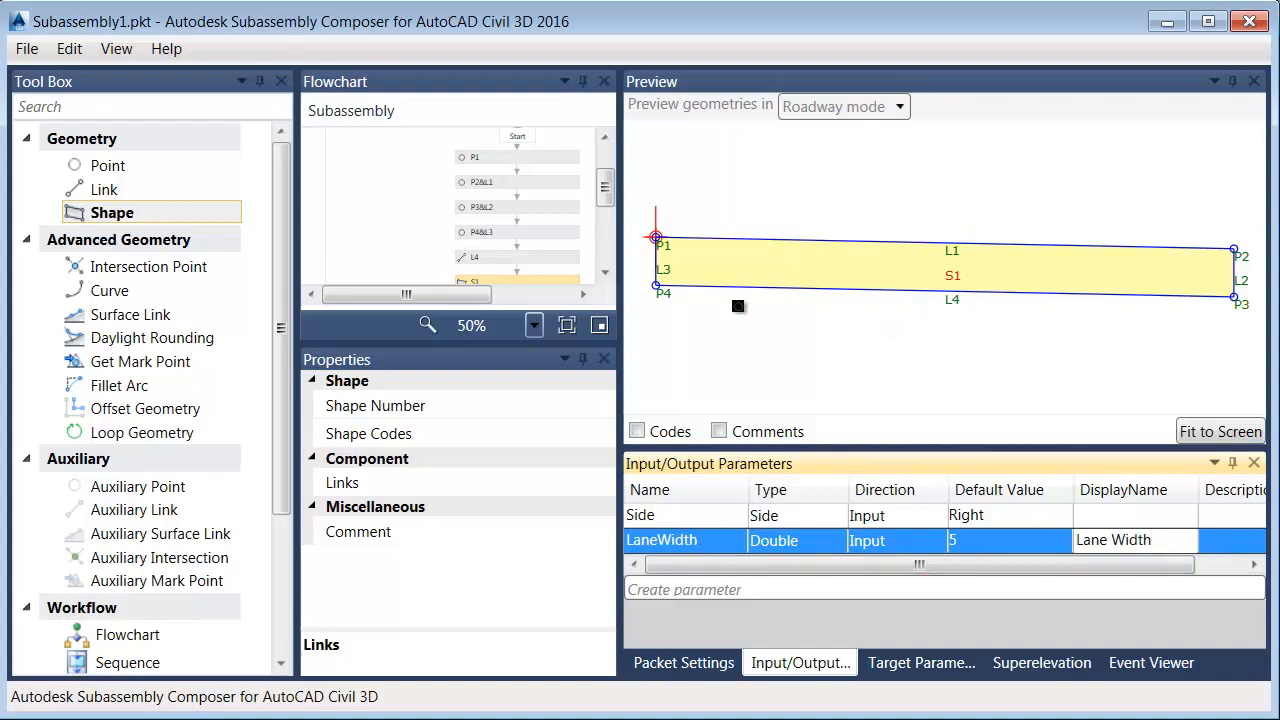
Set the Delta X of point P2, at the end of link L1, to the LaneWidth parameter
{"action": "left_click_drag", "start_coordinate": [628, 341], "coordinate": [852, 341]}
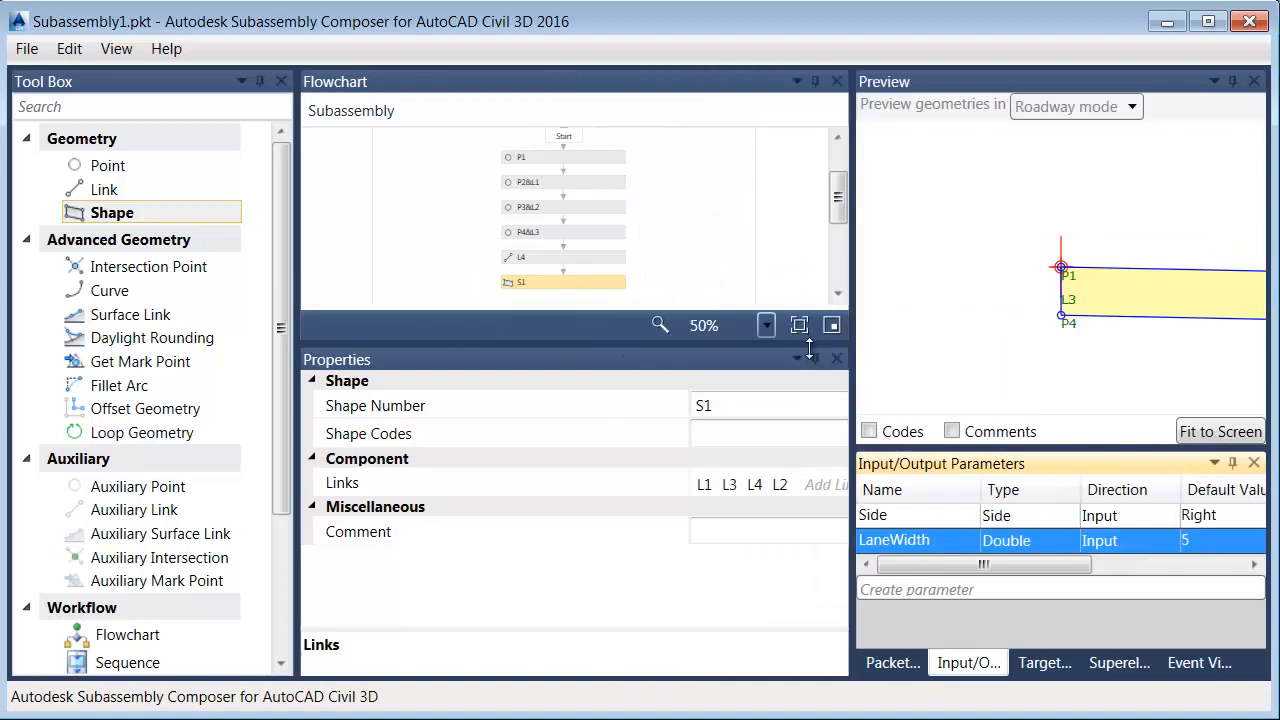
{"action": "left_click", "coordinate": [1192, 432]}
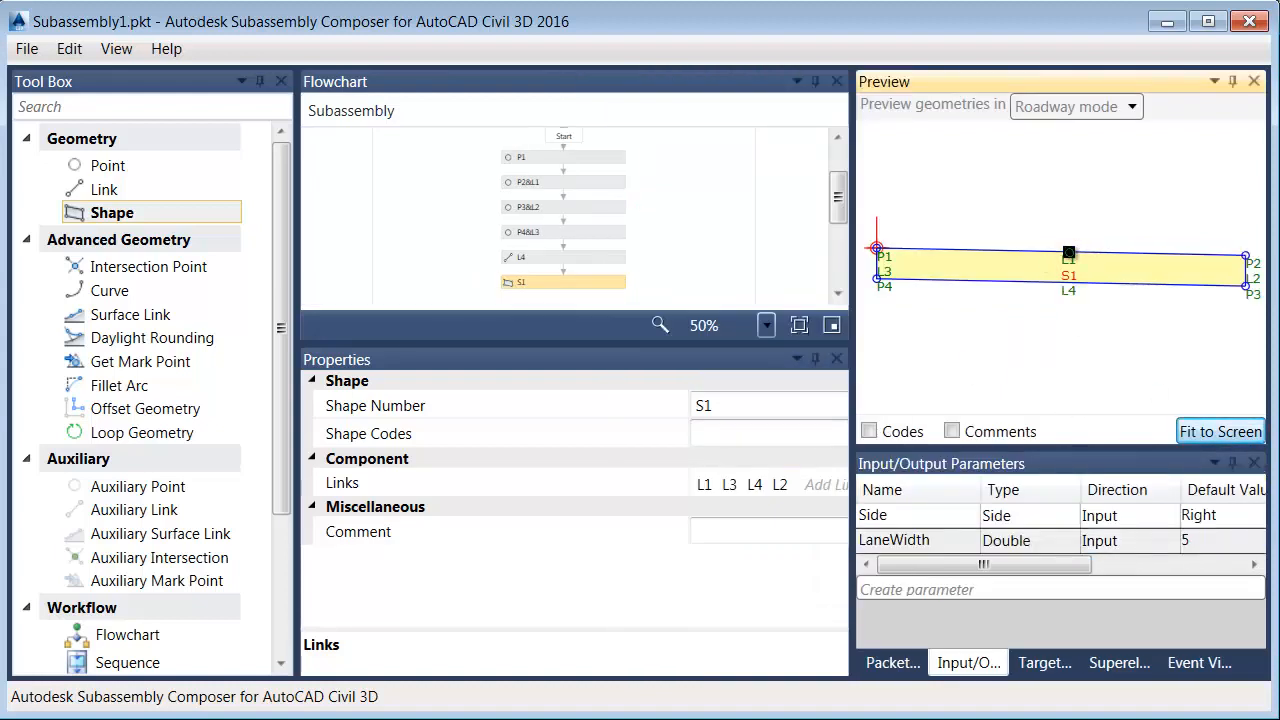
{"action": "left_click", "coordinate": [1070, 252]}
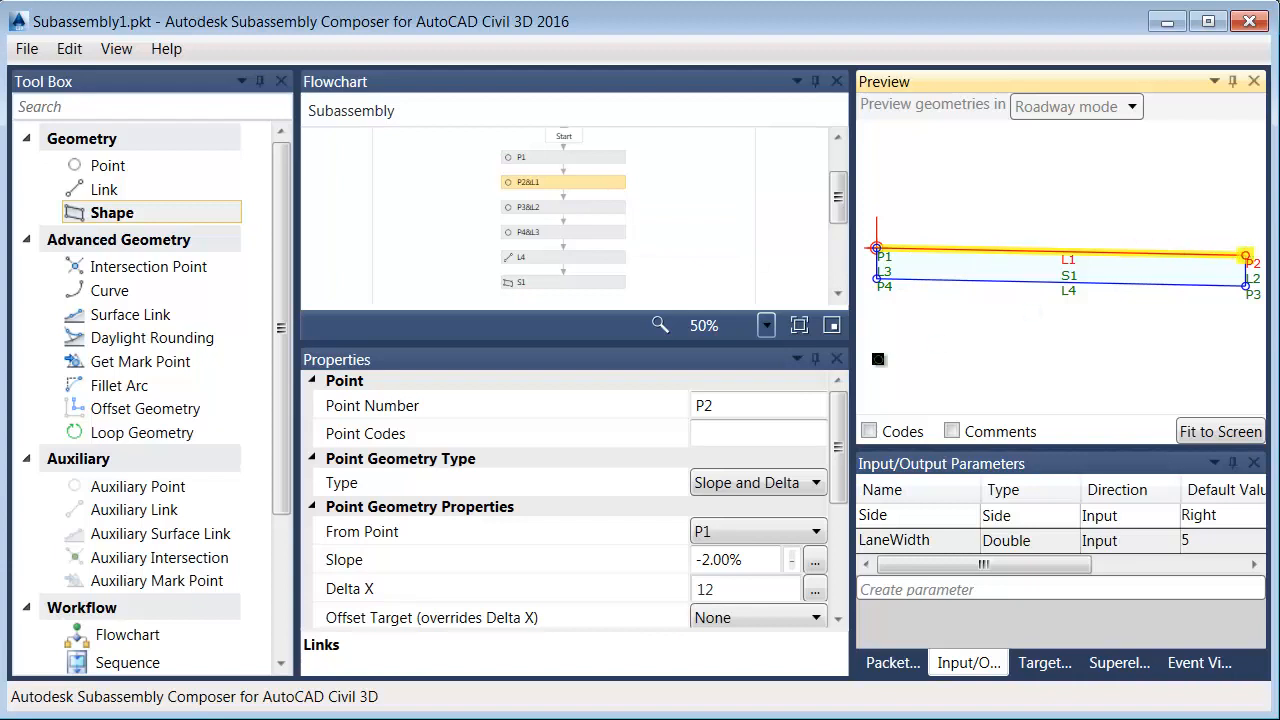
{"action": "left_click_drag", "start_coordinate": [842, 416], "coordinate": [843, 452]}
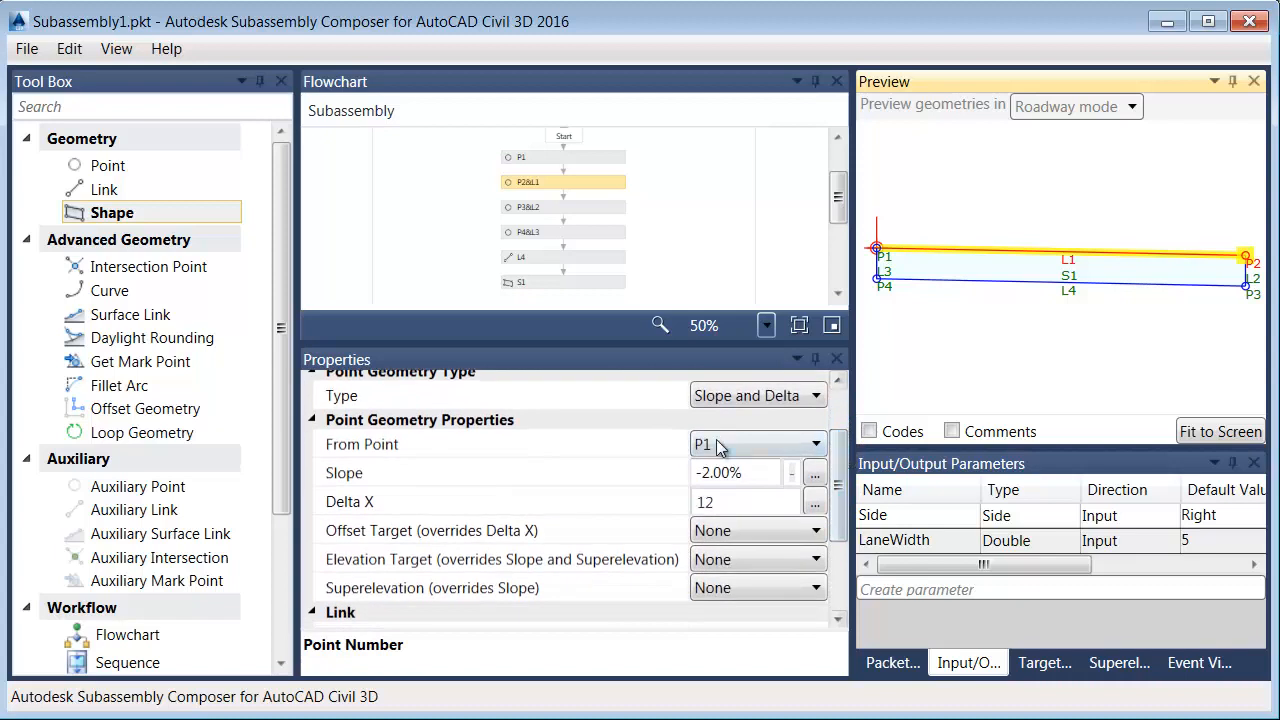
{"action": "left_click", "coordinate": [705, 503]}
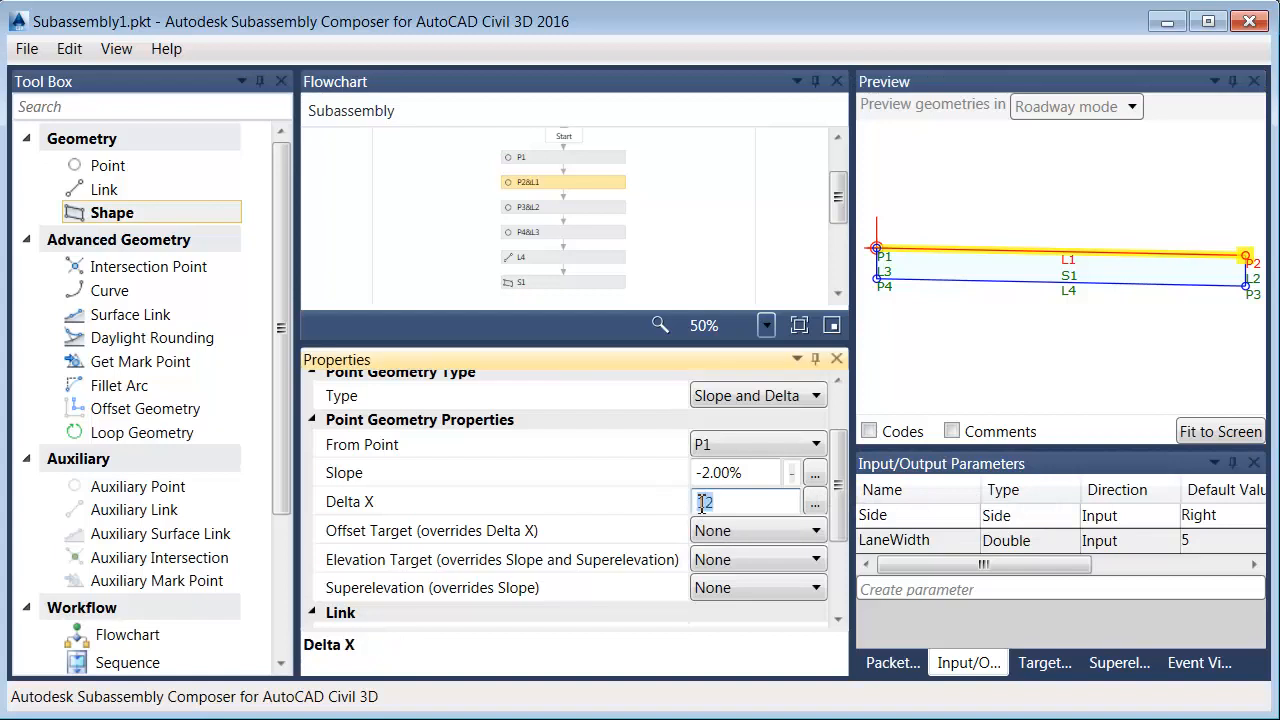
{"action": "type", "text": "LaneWidth"}
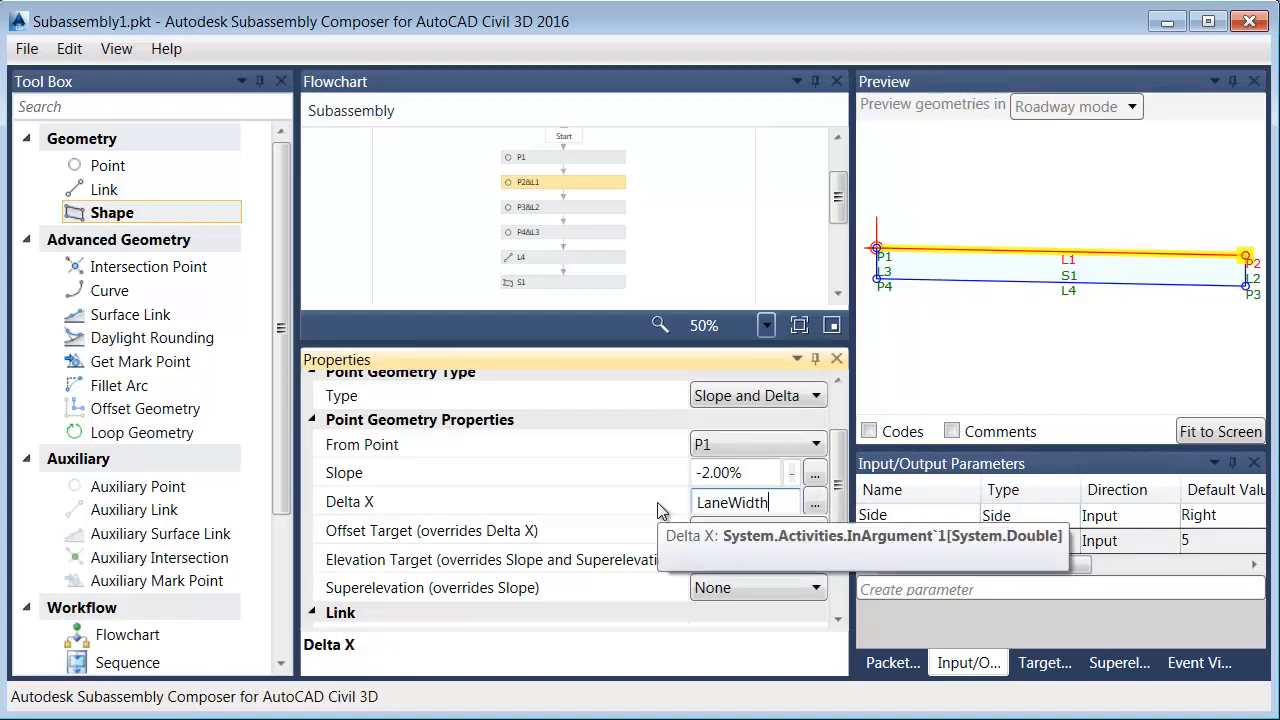
{"action": "key", "text": "Return"}
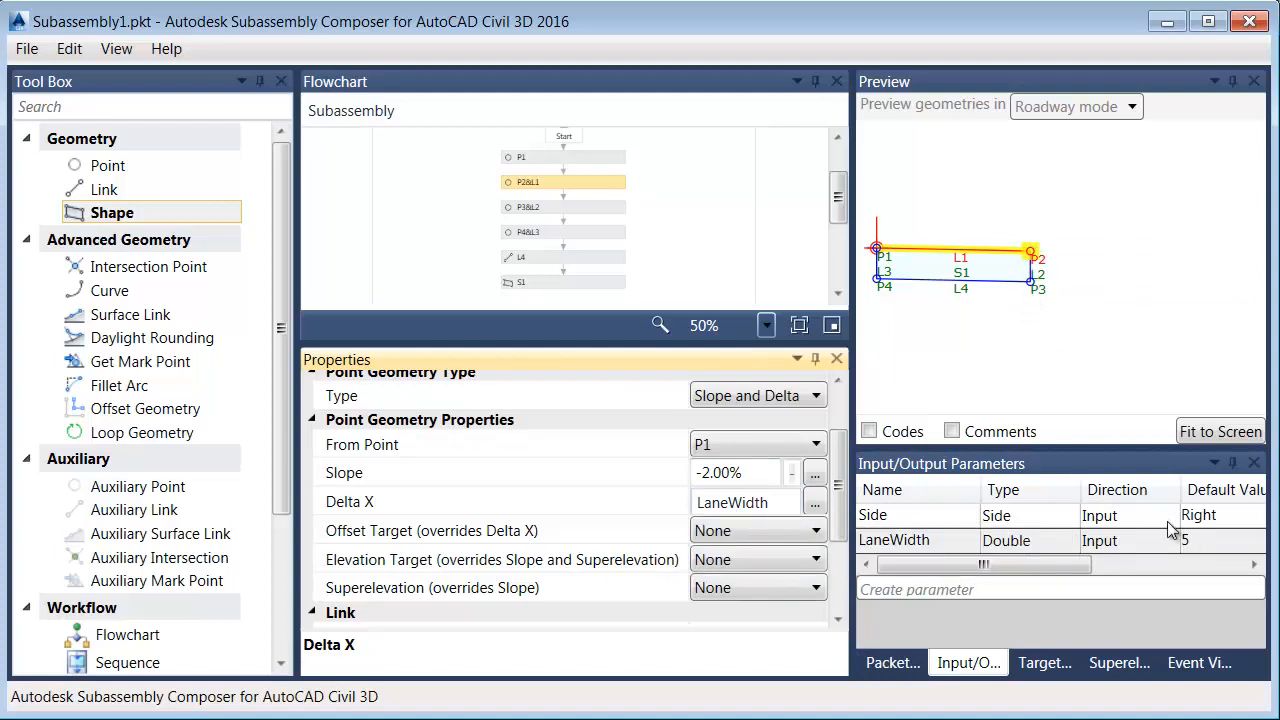
Try a LaneWidth default value of 10, and set it to 12
{"action": "left_click", "coordinate": [1195, 542]}
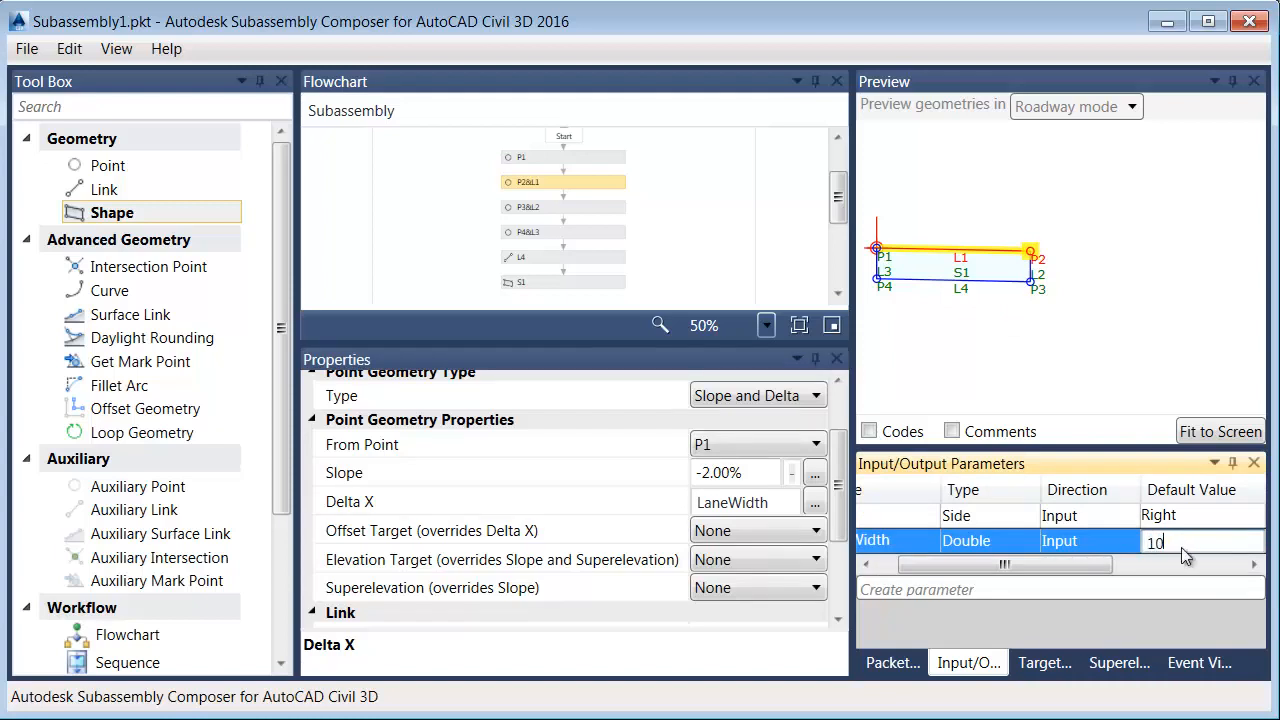
{"action": "type", "text": "10"}
{"action": "double_click", "coordinate": [1170, 542]}
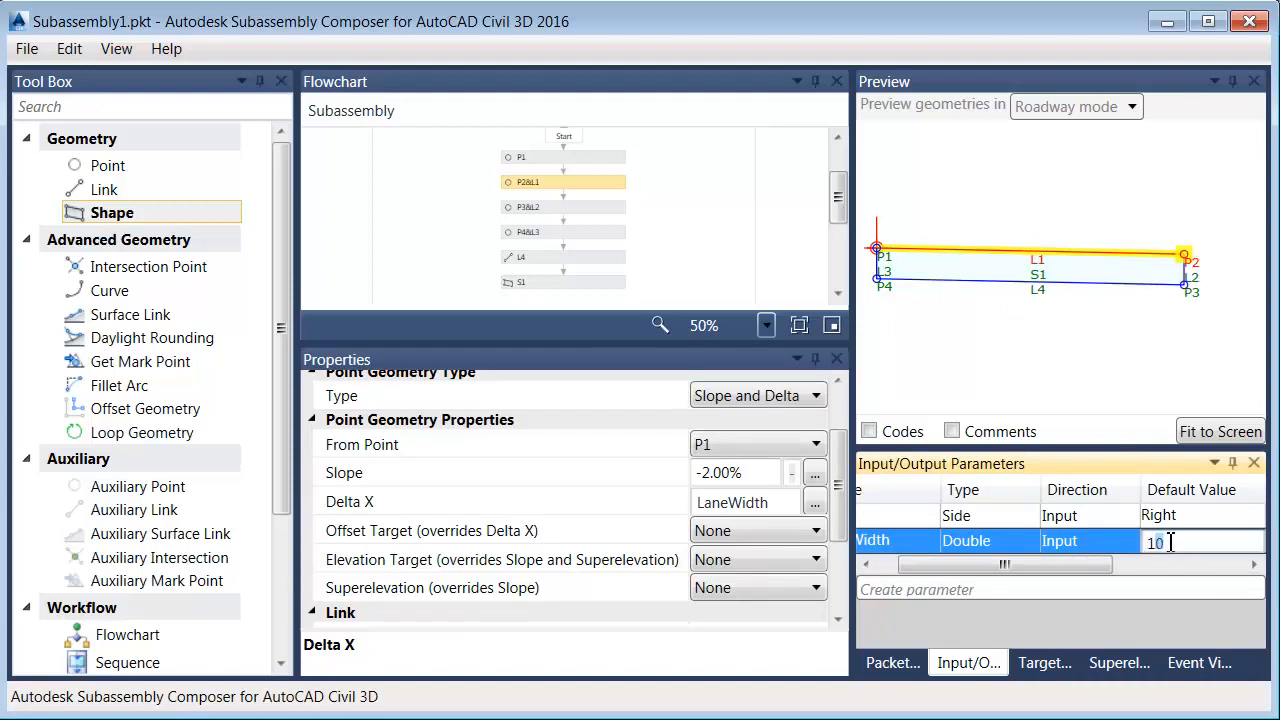
{"action": "type", "text": "12"}
{"action": "key", "text": "Return"}
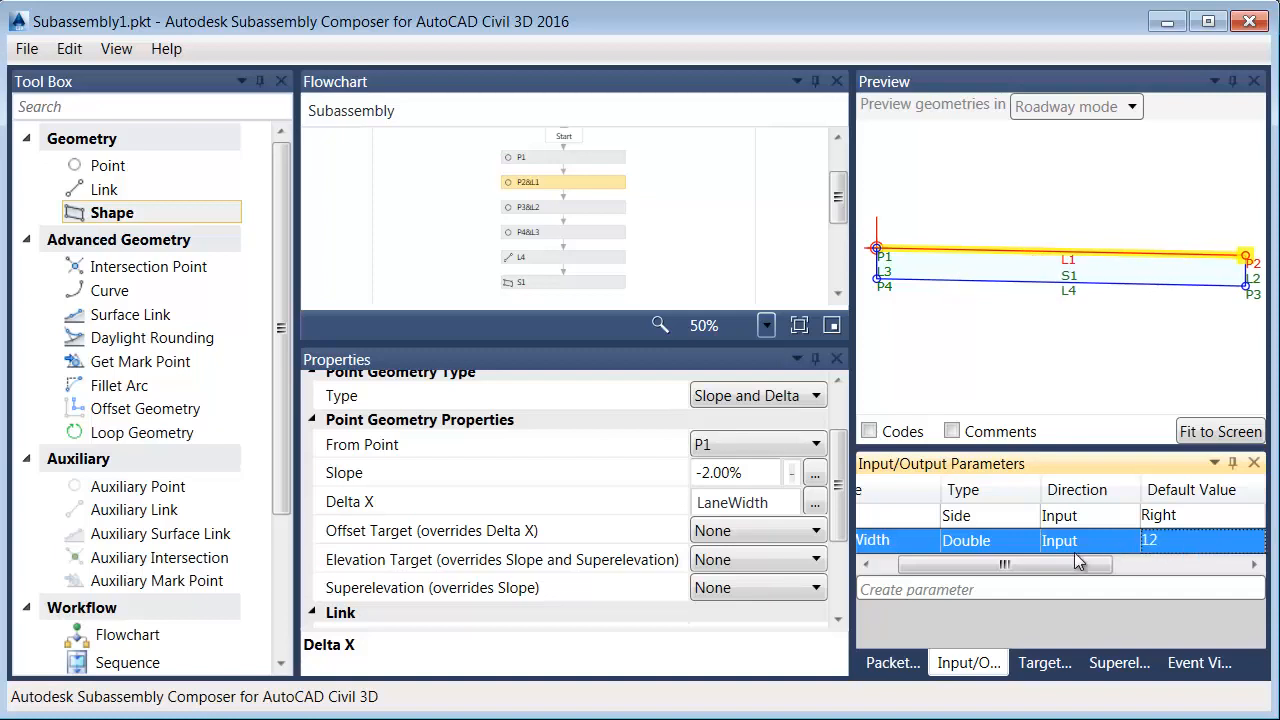
Create another Double input parameter named Thickness with a default value of 2
{"action": "left_click_drag", "start_coordinate": [952, 566], "coordinate": [934, 568]}
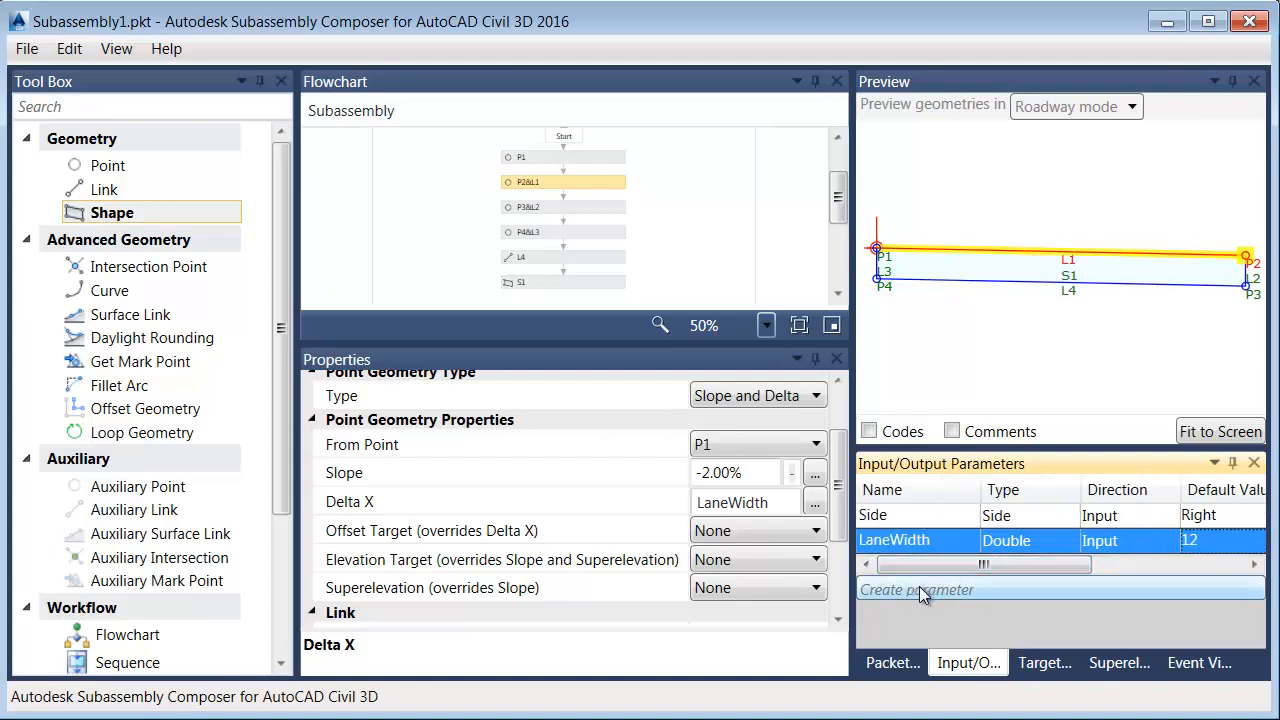
{"action": "left_click", "coordinate": [911, 588]}
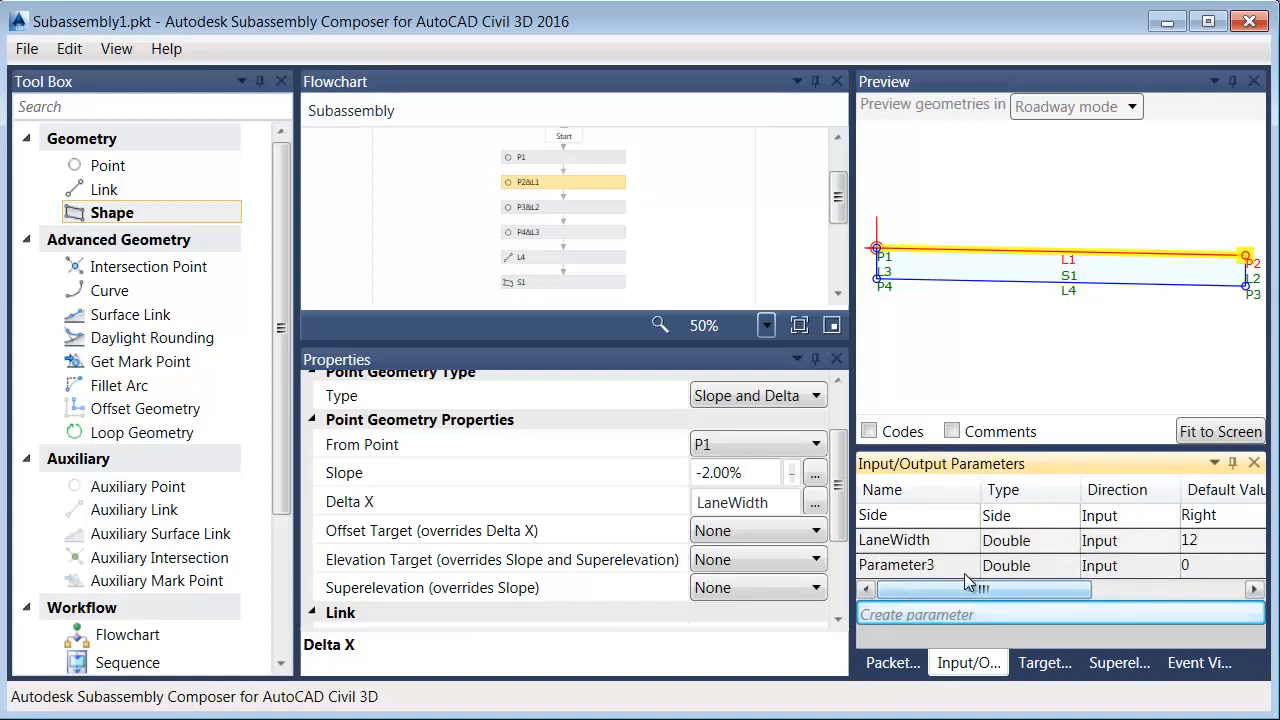
{"action": "double_click", "coordinate": [900, 566]}
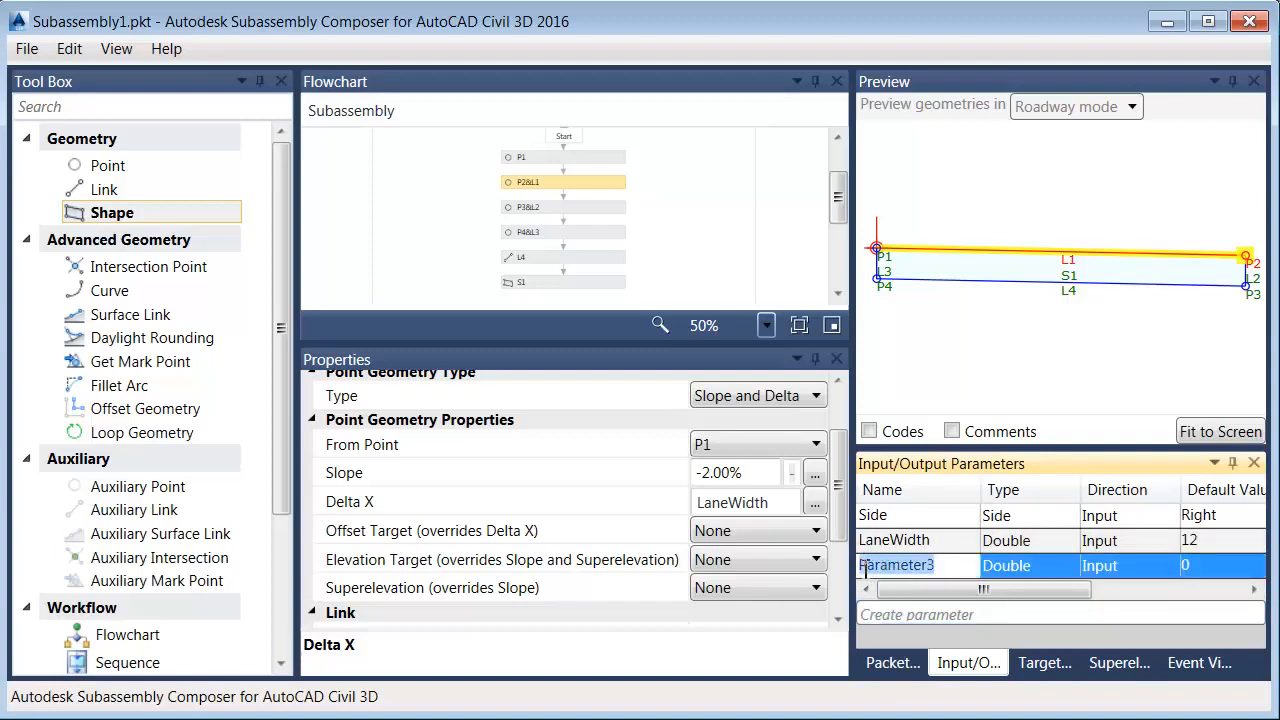
{"action": "type", "text": "Thickness"}
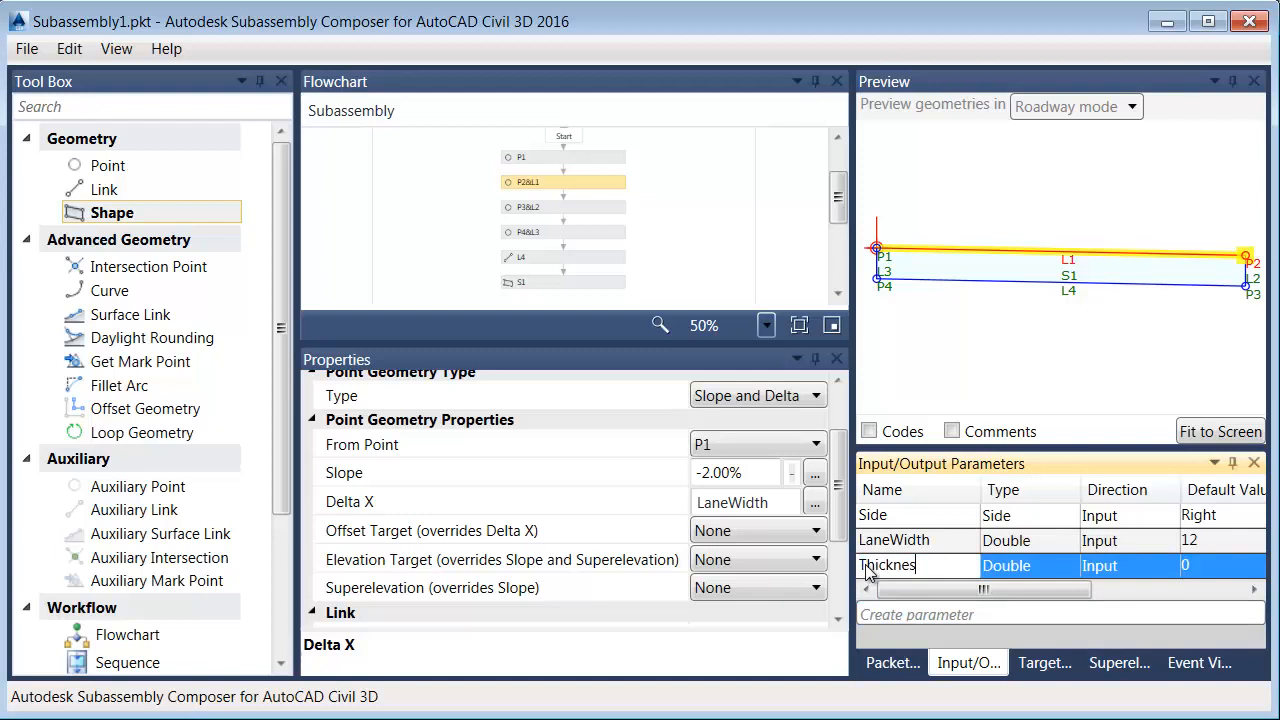
{"action": "left_click", "coordinate": [1188, 566]}
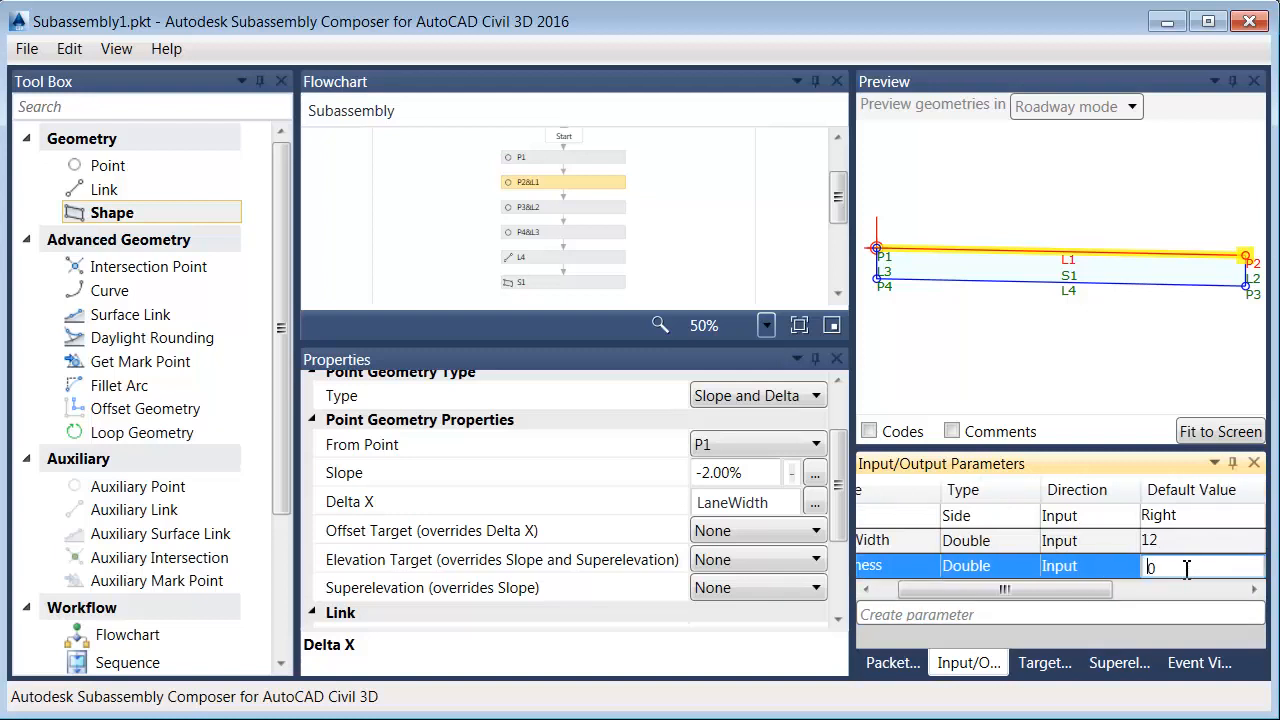
{"action": "double_click", "coordinate": [1152, 567]}
{"action": "key", "text": "Return"}
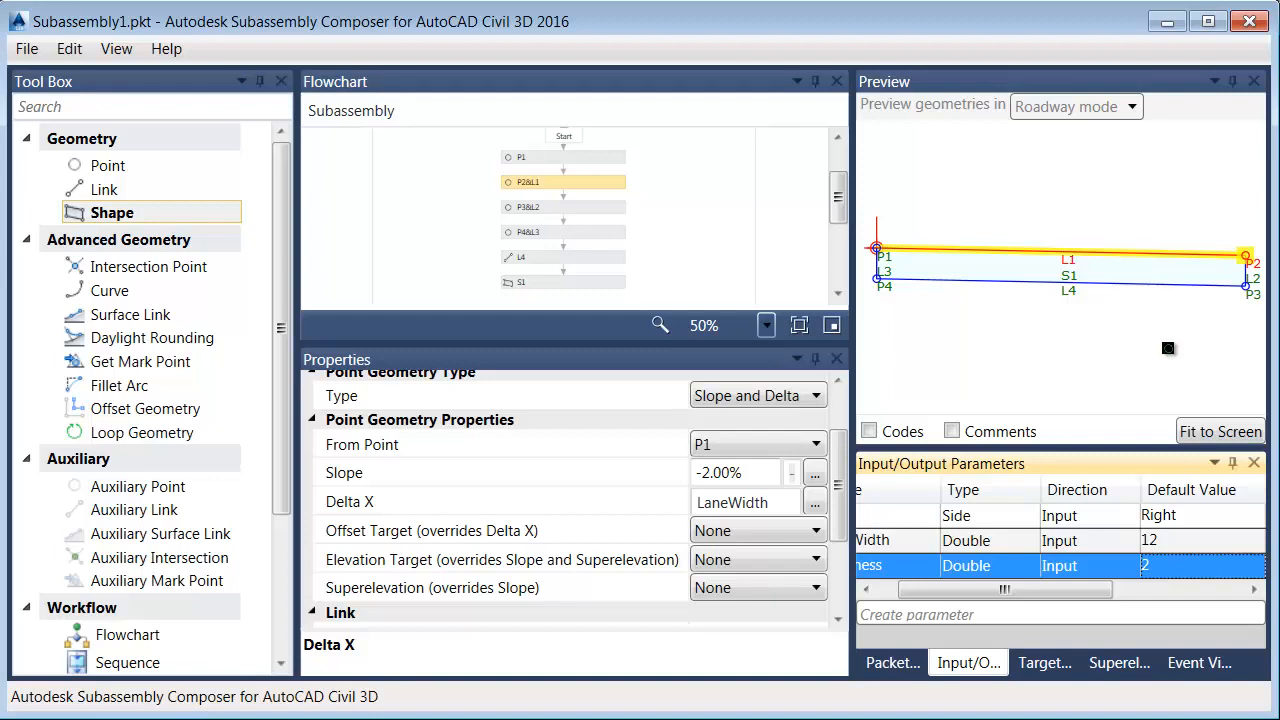
Set the Delta Y of point P3, at the lower end of link L2, to -Thickness
{"action": "left_click", "coordinate": [1246, 276]}
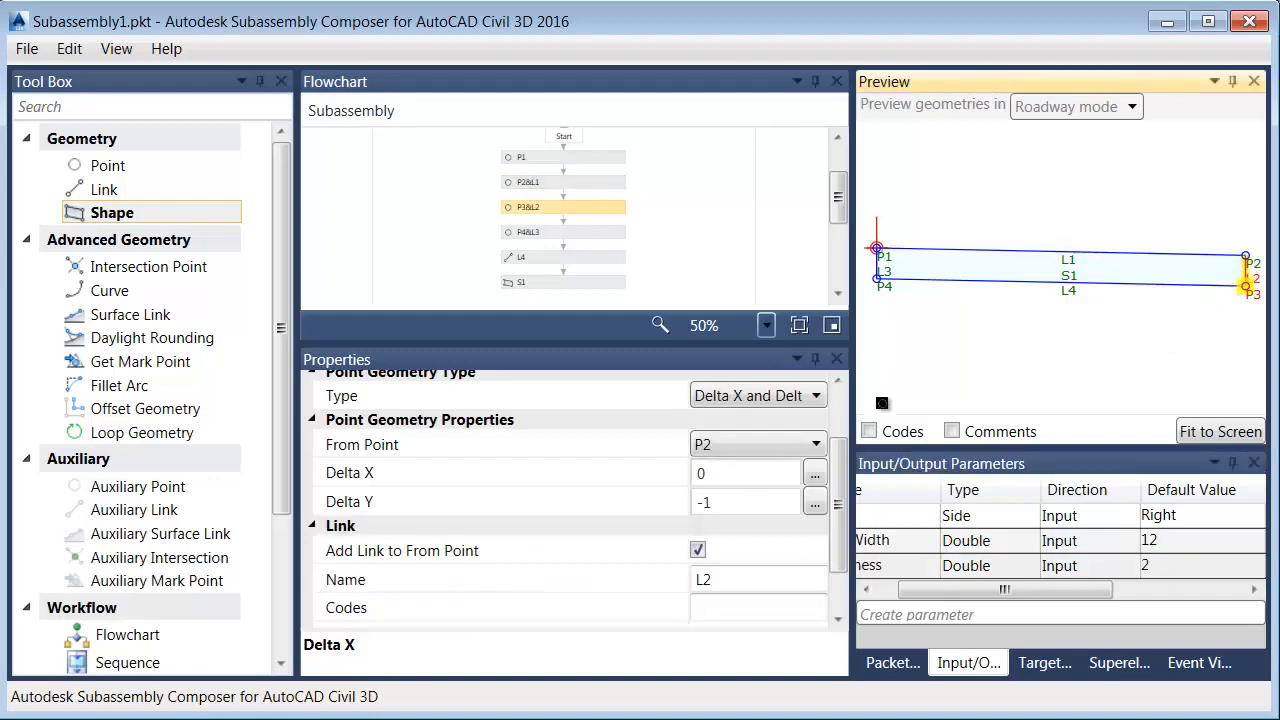
{"action": "mouse_move", "coordinate": [842, 463]}
{"action": "left_mouse_down"}
{"action": "mouse_move", "coordinate": [848, 418]}
{"action": "mouse_move", "coordinate": [844, 442]}
{"action": "left_mouse_up"}
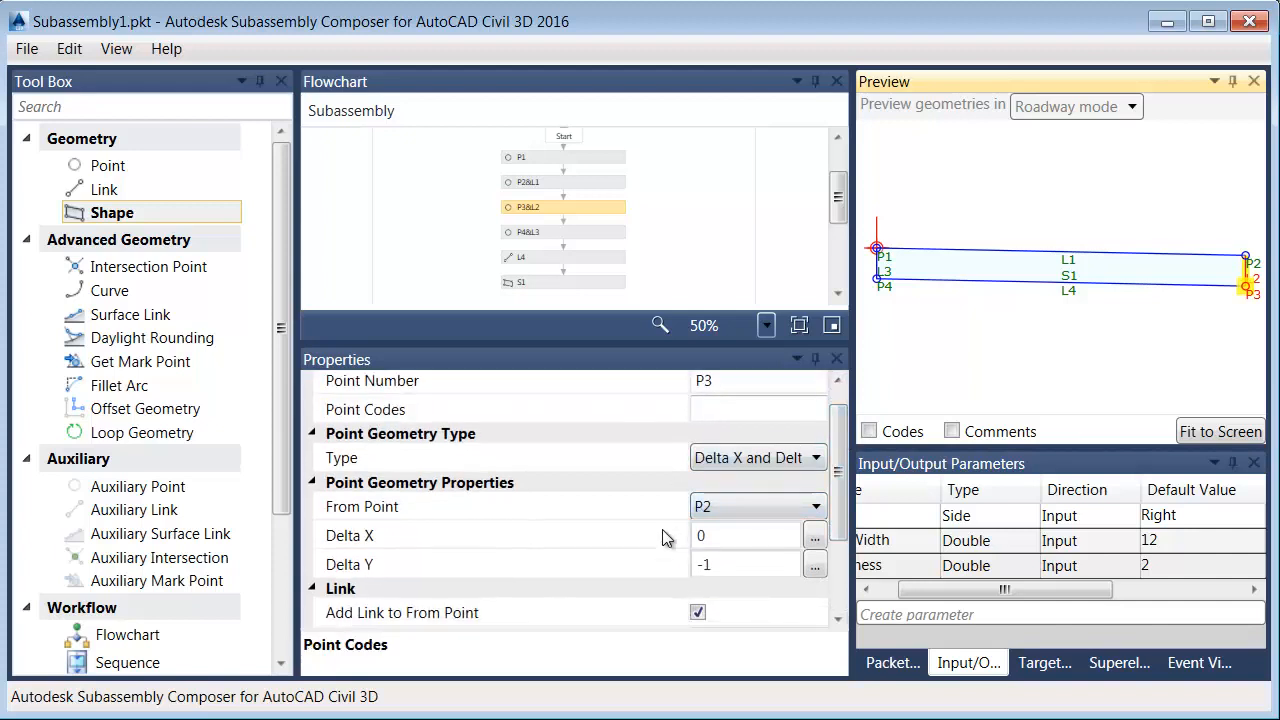
{"action": "left_click", "coordinate": [708, 566]}
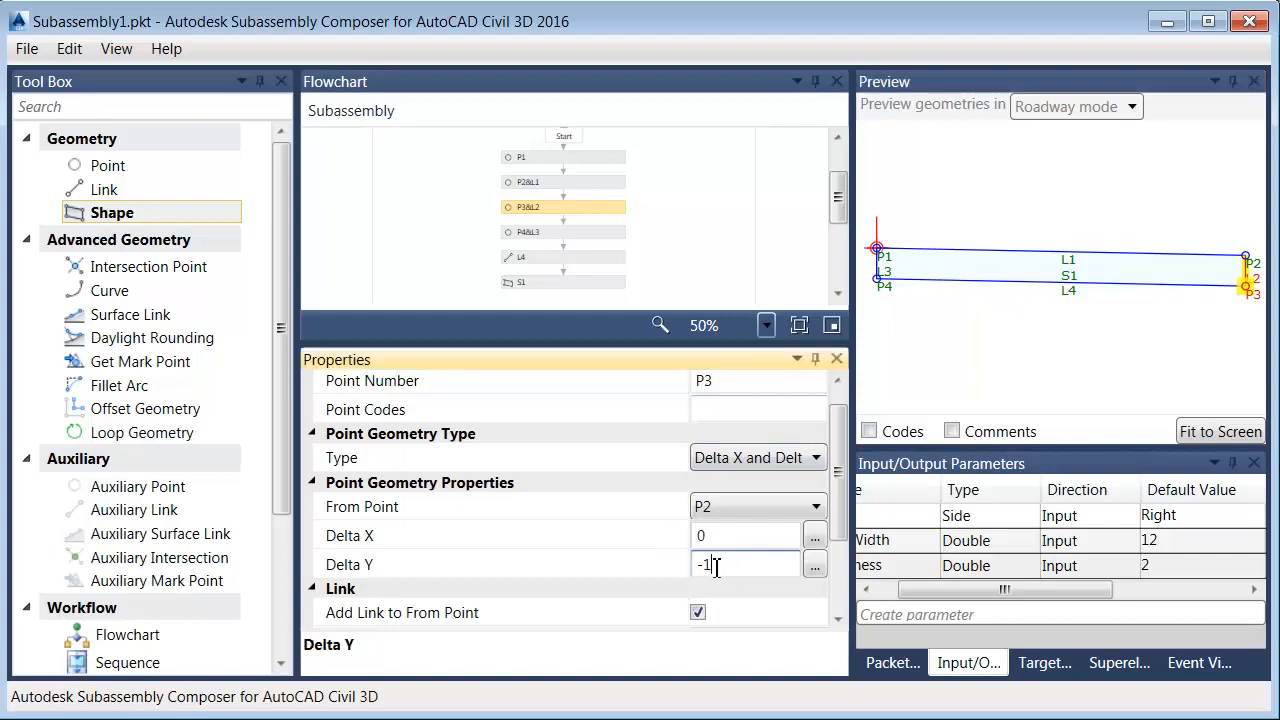
{"action": "left_click_drag", "start_coordinate": [902, 589], "coordinate": [882, 589]}
{"action": "type", "text": "Thickness"}
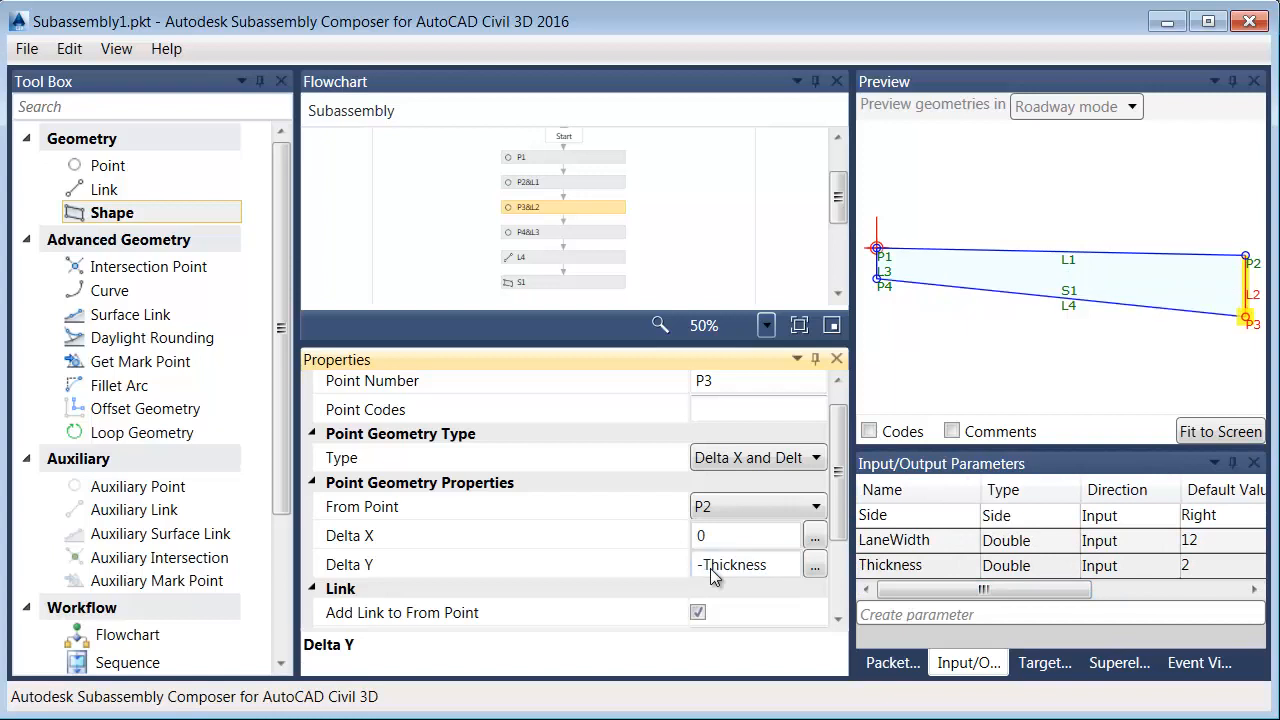
Set the Delta Y of point P4, at the lower end of link L3, to -Thickness
{"action": "left_click", "coordinate": [889, 266]}
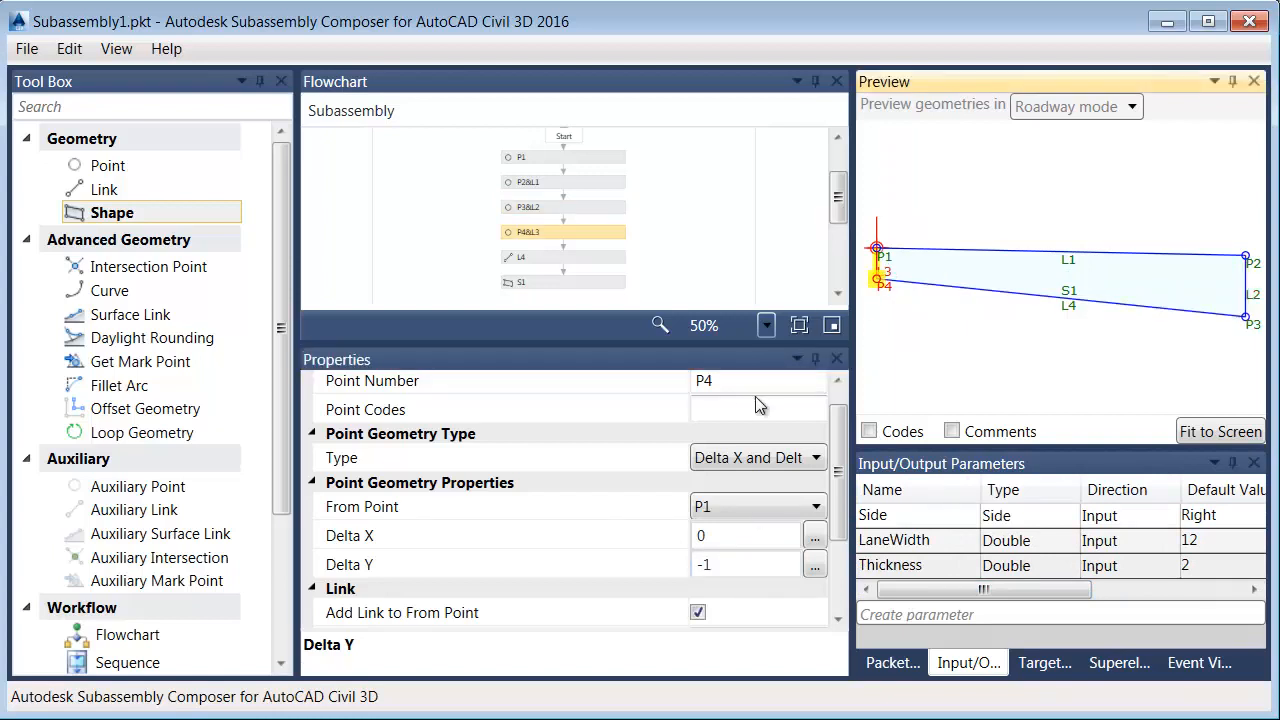
{"action": "left_click", "coordinate": [722, 565]}
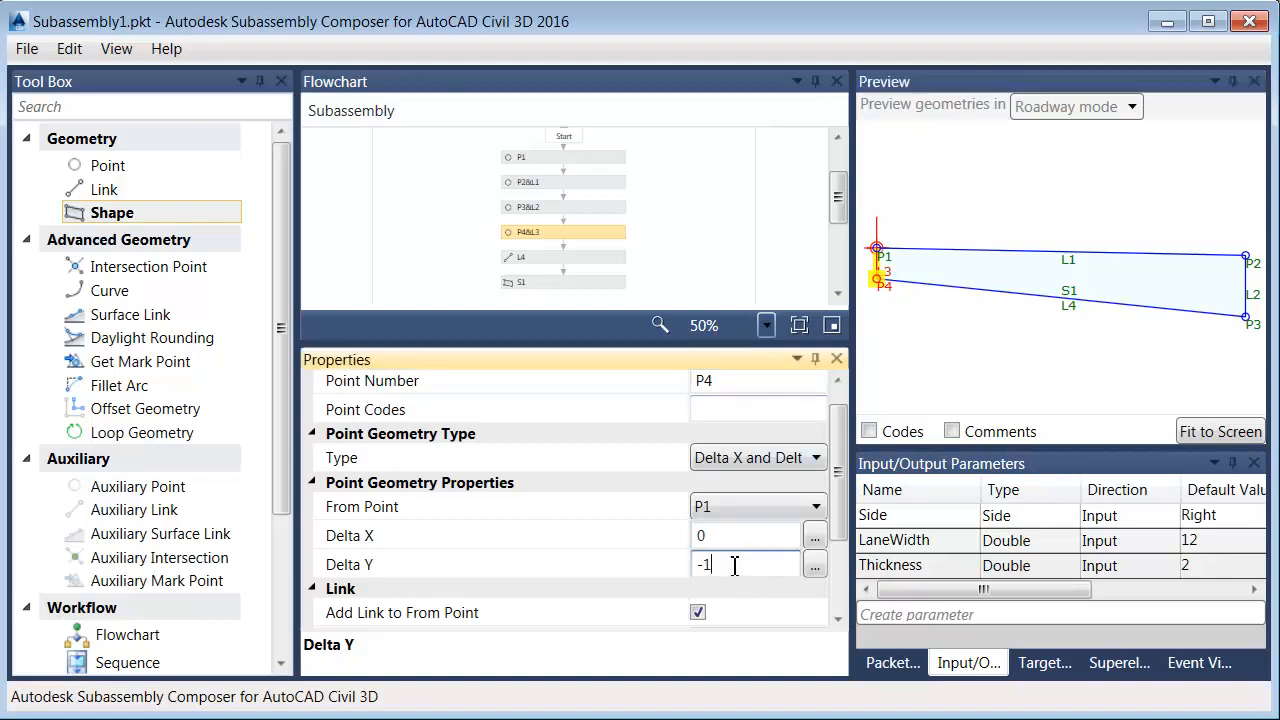
{"action": "left_click_drag", "start_coordinate": [705, 566], "coordinate": [736, 567]}
{"action": "type", "text": "Thickness"}
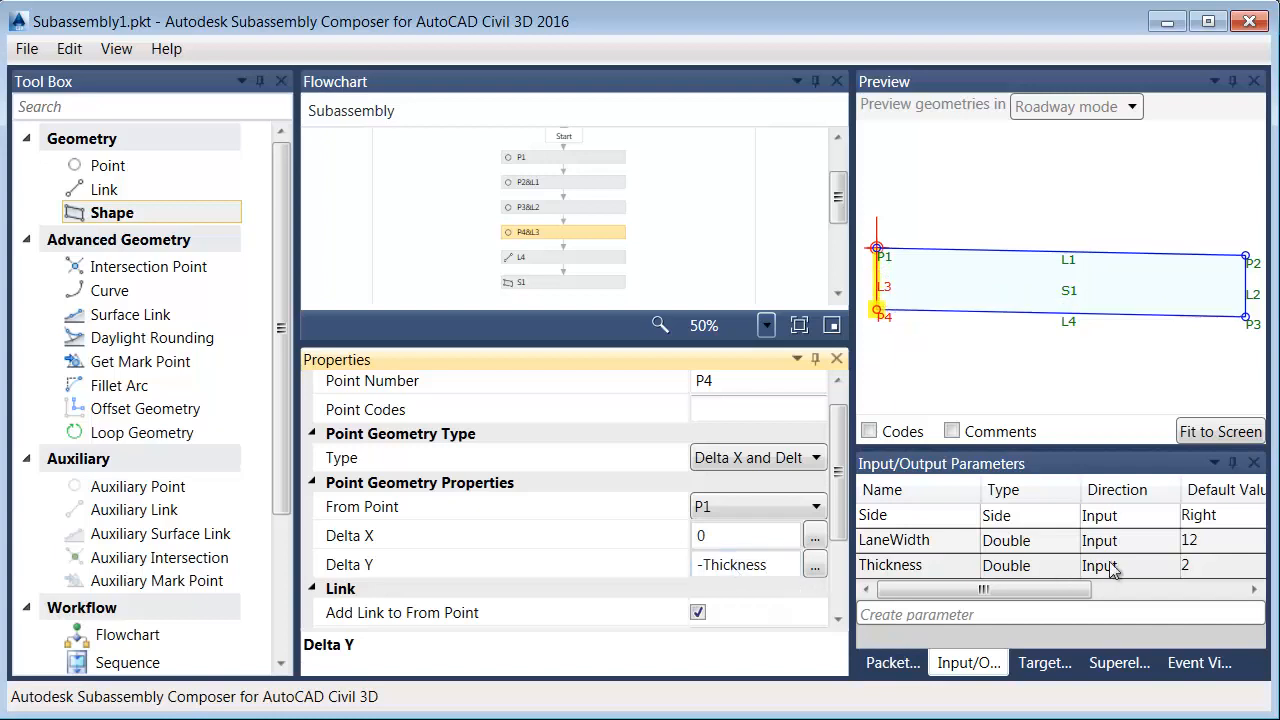
Try a Thickness default value of .5, and set it to 1
{"action": "double_click", "coordinate": [1193, 566]}
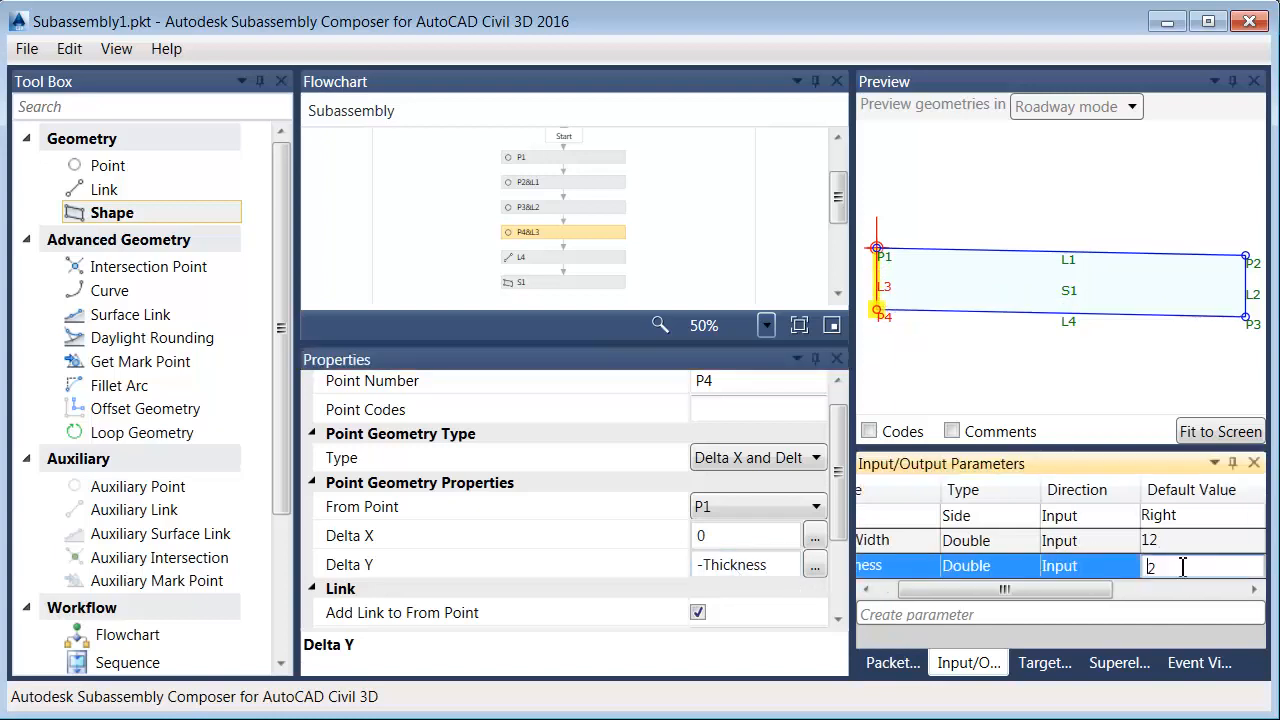
{"action": "left_click_drag", "start_coordinate": [1157, 568], "coordinate": [1153, 568]}
{"action": "type", "text": ".5"}
{"action": "key", "text": "Return"}
{"action": "left_click_drag", "start_coordinate": [1168, 568], "coordinate": [1148, 569]}
{"action": "key", "text": "Return"}
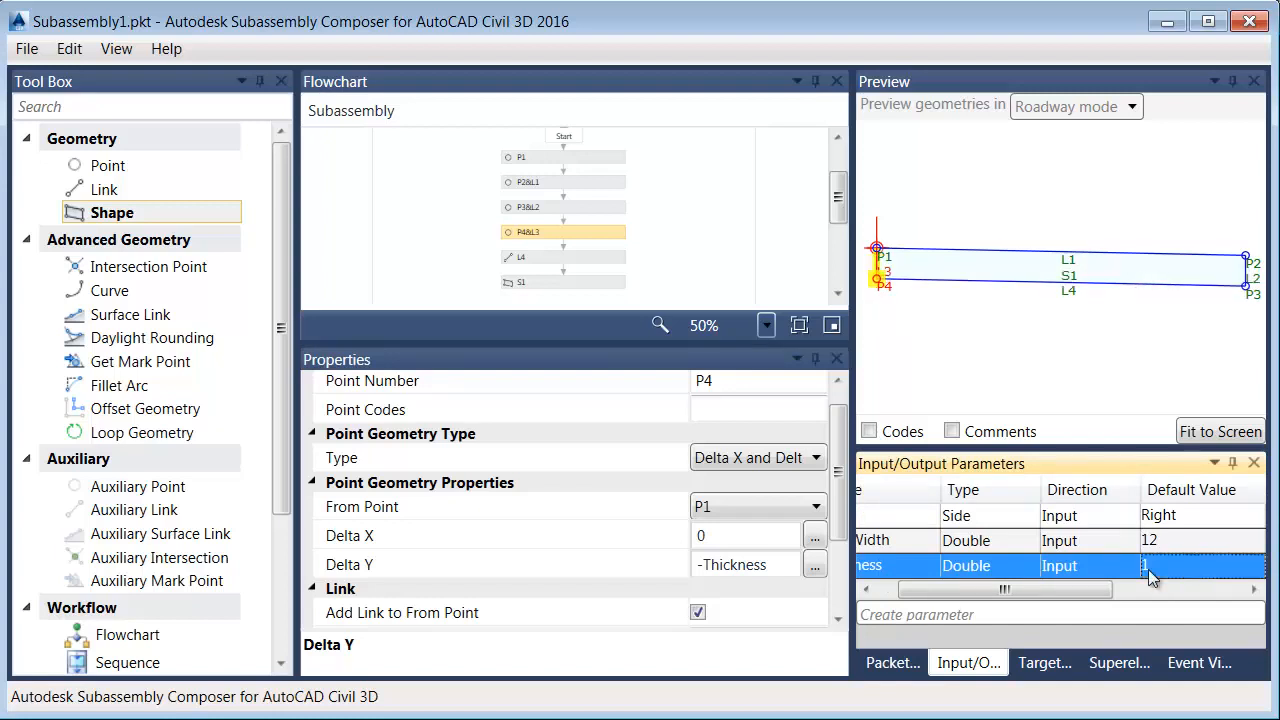
Create an input parameter of type Grade named CrossSlope with a default value of 5%
{"action": "left_click_drag", "start_coordinate": [1015, 588], "coordinate": [977, 592]}
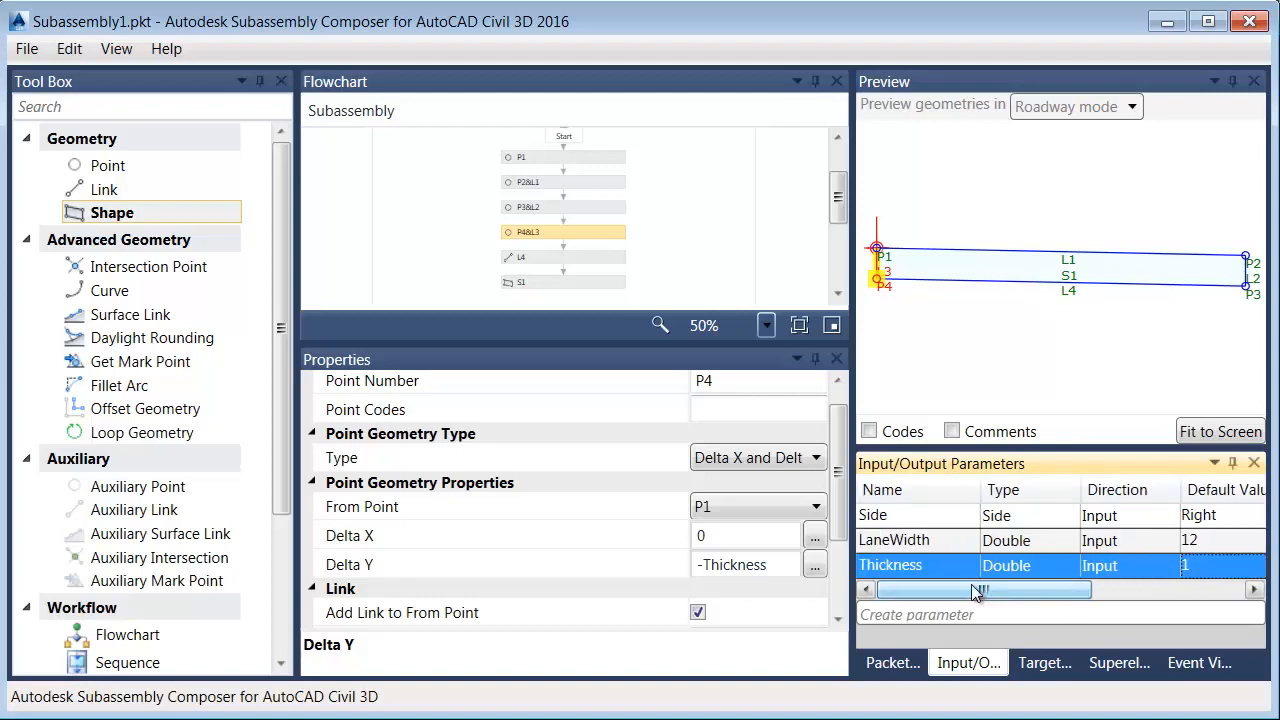
{"action": "left_click", "coordinate": [916, 615]}
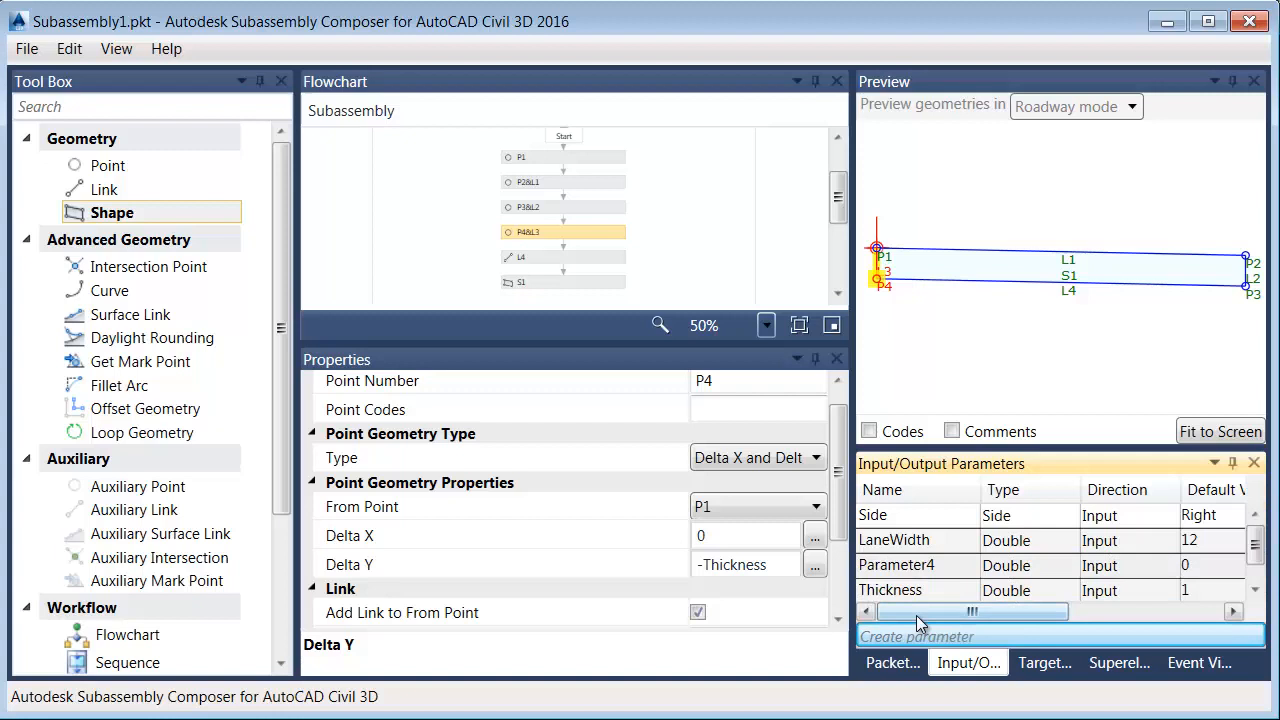
{"action": "double_click", "coordinate": [1005, 567]}
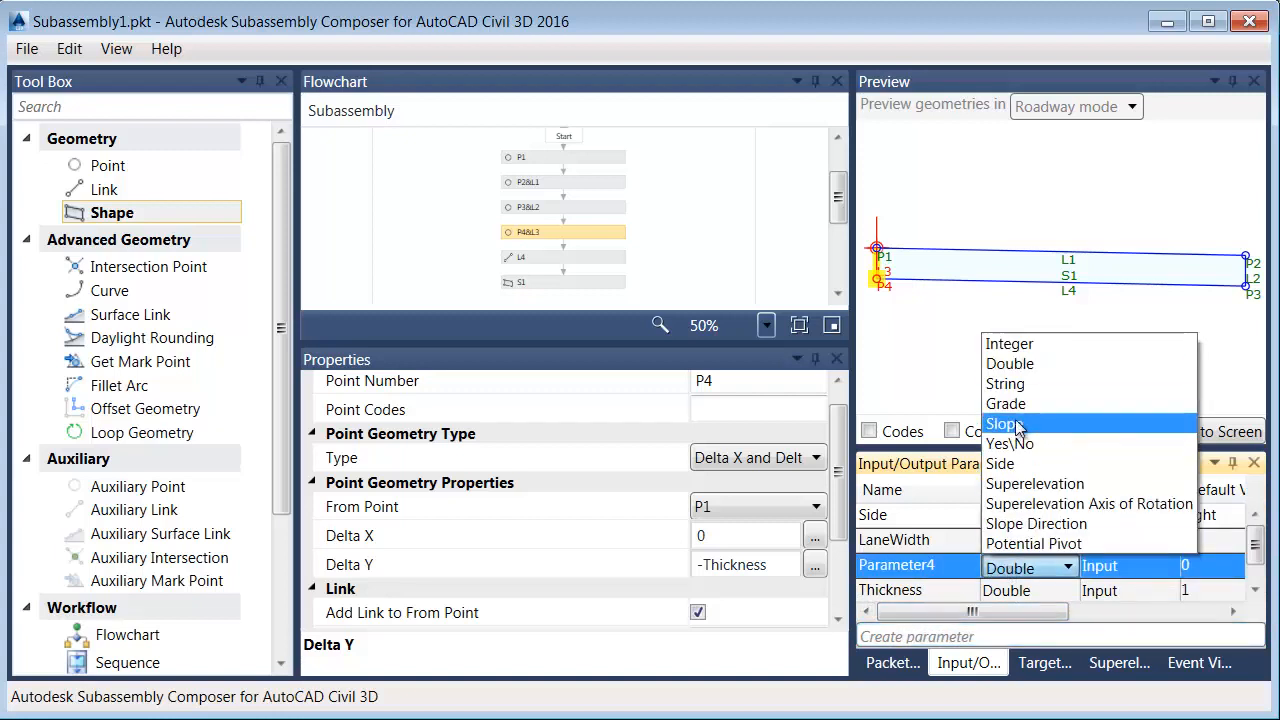
{"action": "left_click", "coordinate": [1008, 404]}
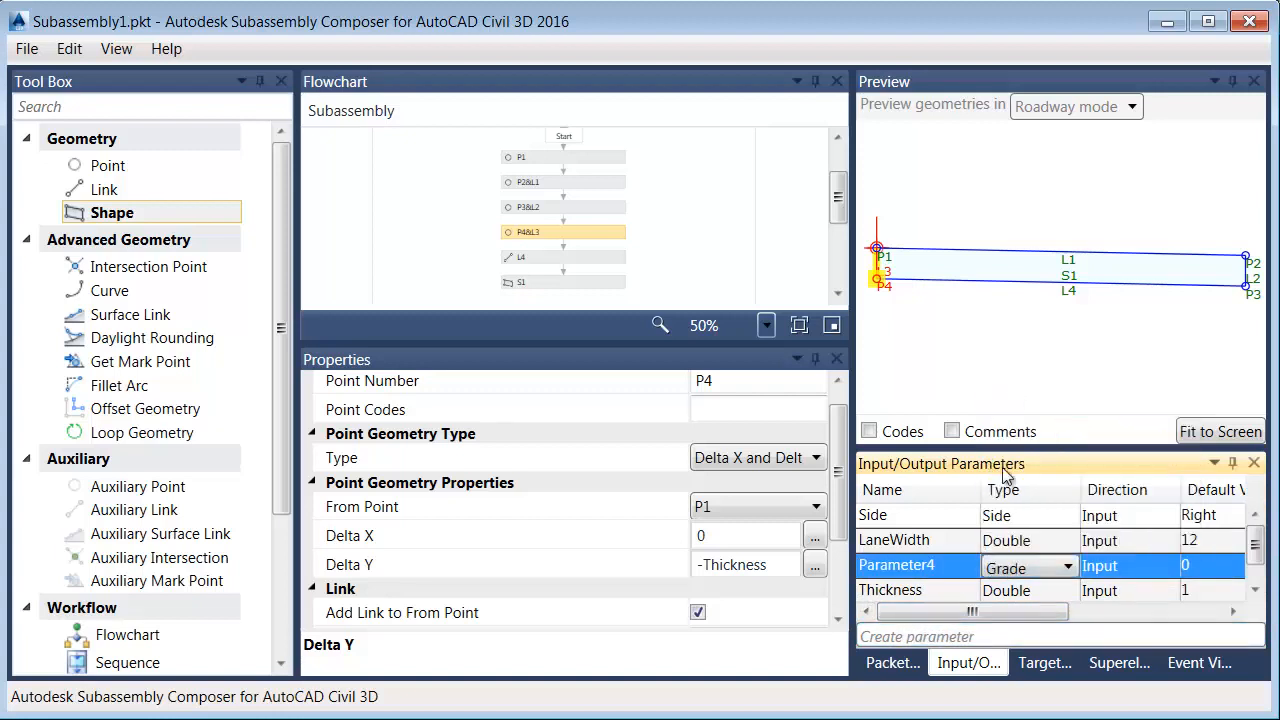
{"action": "left_click", "coordinate": [930, 562]}
{"action": "left_click", "coordinate": [937, 563]}
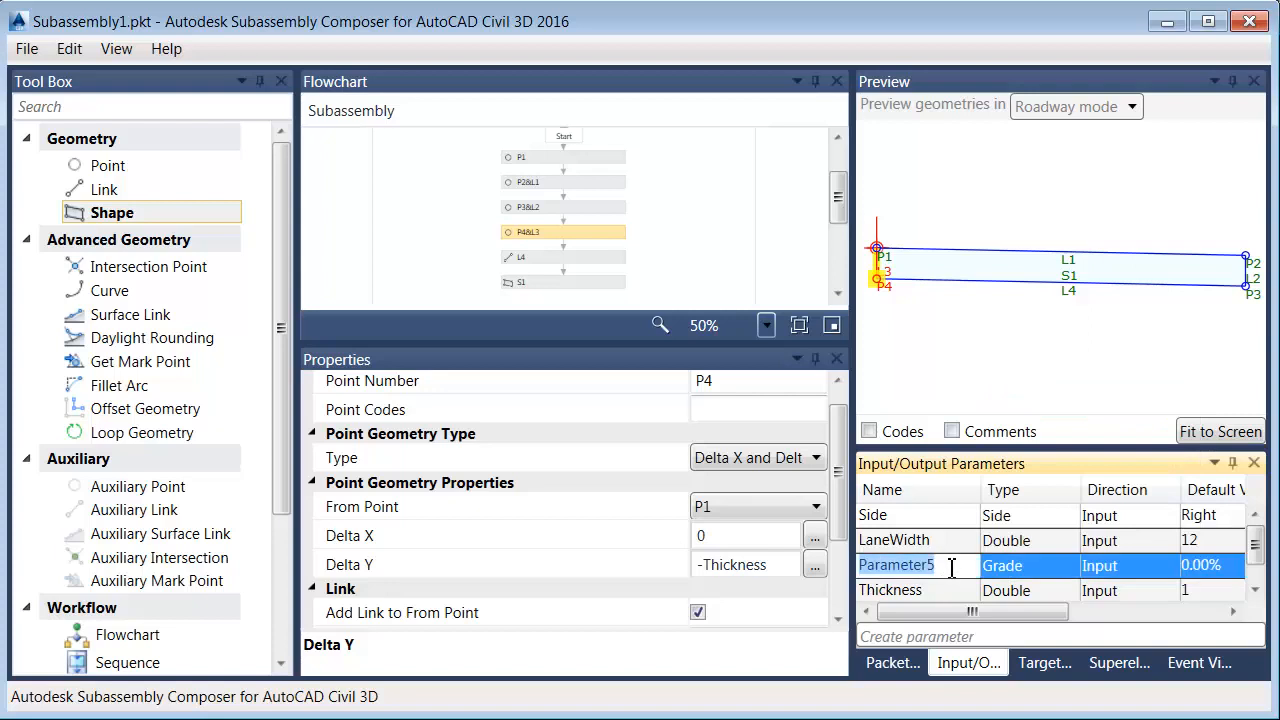
{"action": "type", "text": "Cross"}
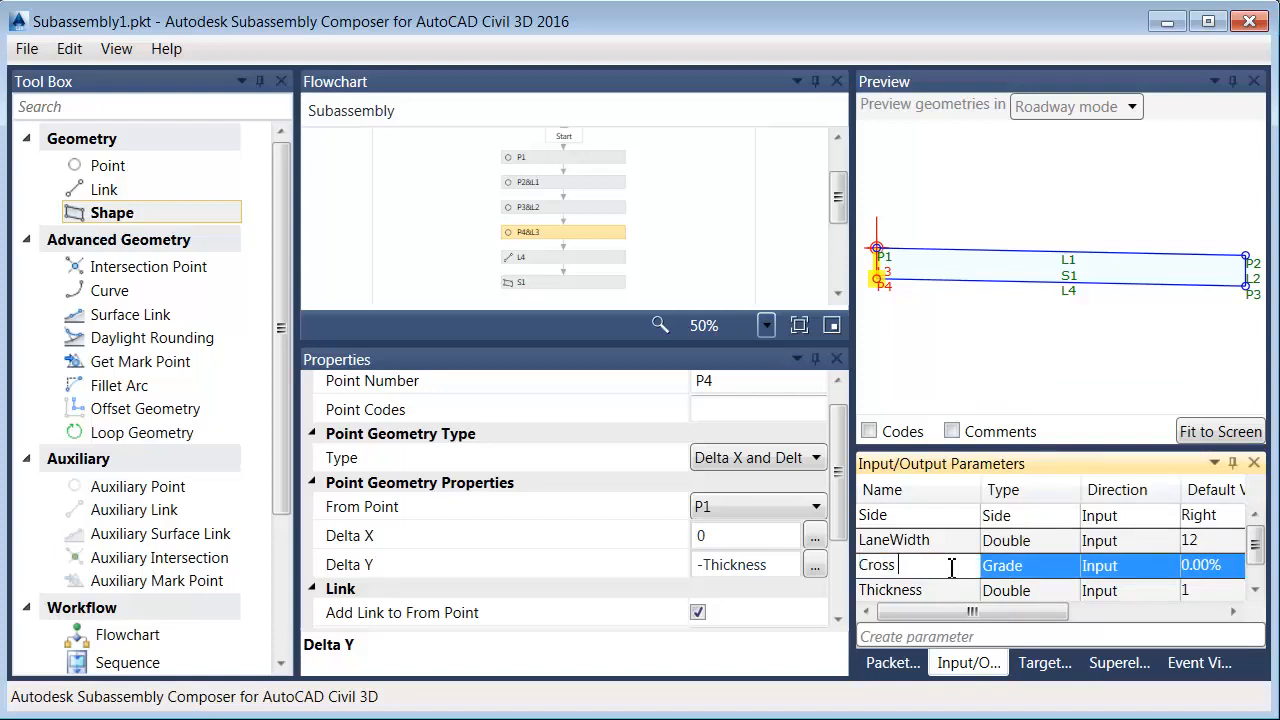
{"action": "type", "text": "Slope"}
{"action": "key", "text": "Tab"}
{"action": "left_click", "coordinate": [1195, 566]}
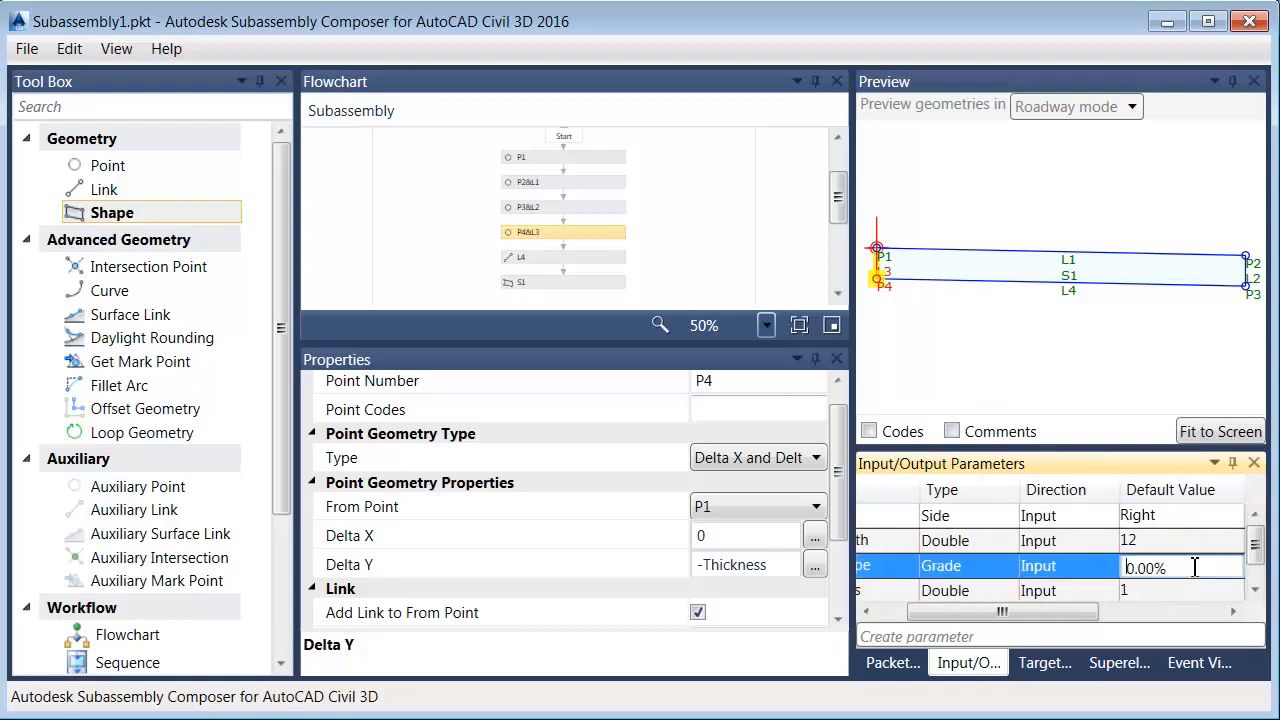
{"action": "left_click_drag", "start_coordinate": [1177, 569], "coordinate": [1125, 568]}
{"action": "type", "text": "5"}
Give the Thickness parameter the display name "Pavement Thickness"
{"action": "left_click", "coordinate": [1160, 590]}
{"action": "left_click_drag", "start_coordinate": [1088, 612], "coordinate": [1166, 612]}
{"action": "left_click", "coordinate": [1122, 568]}
{"action": "type", "text": "Pavement"}
{"action": "type", "text": " Thickne"}
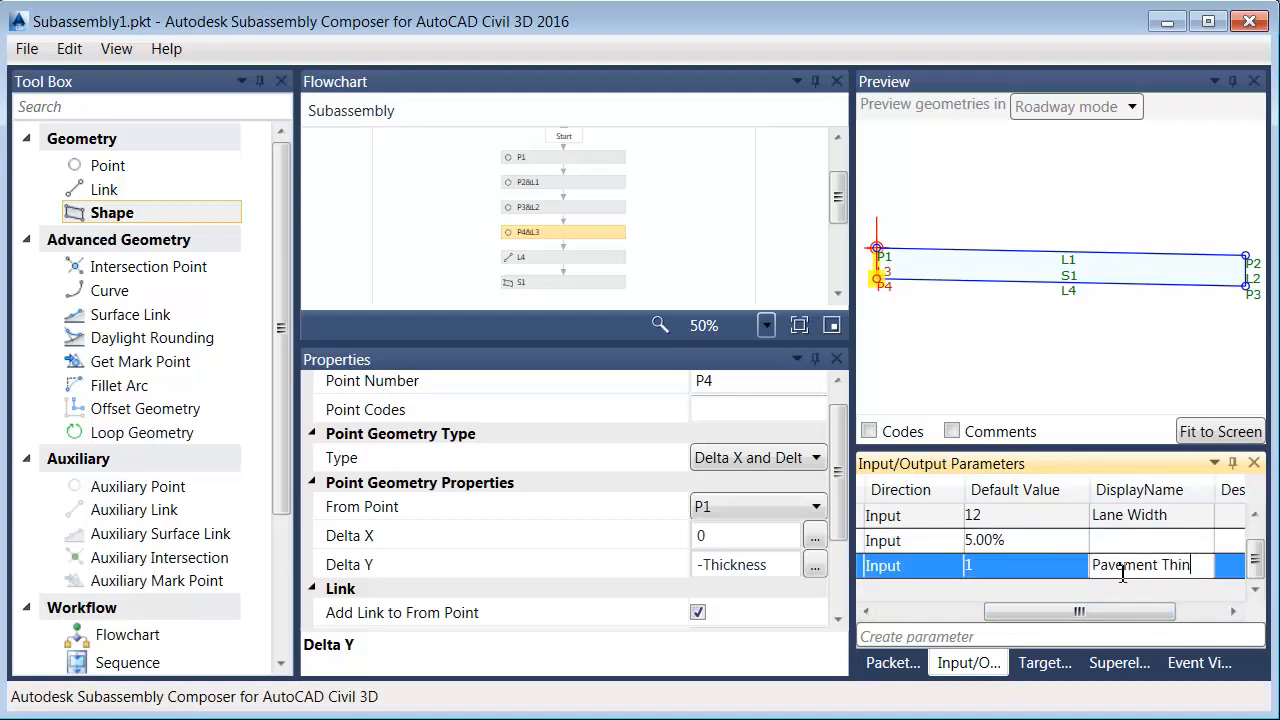
{"action": "type", "text": "ss"}
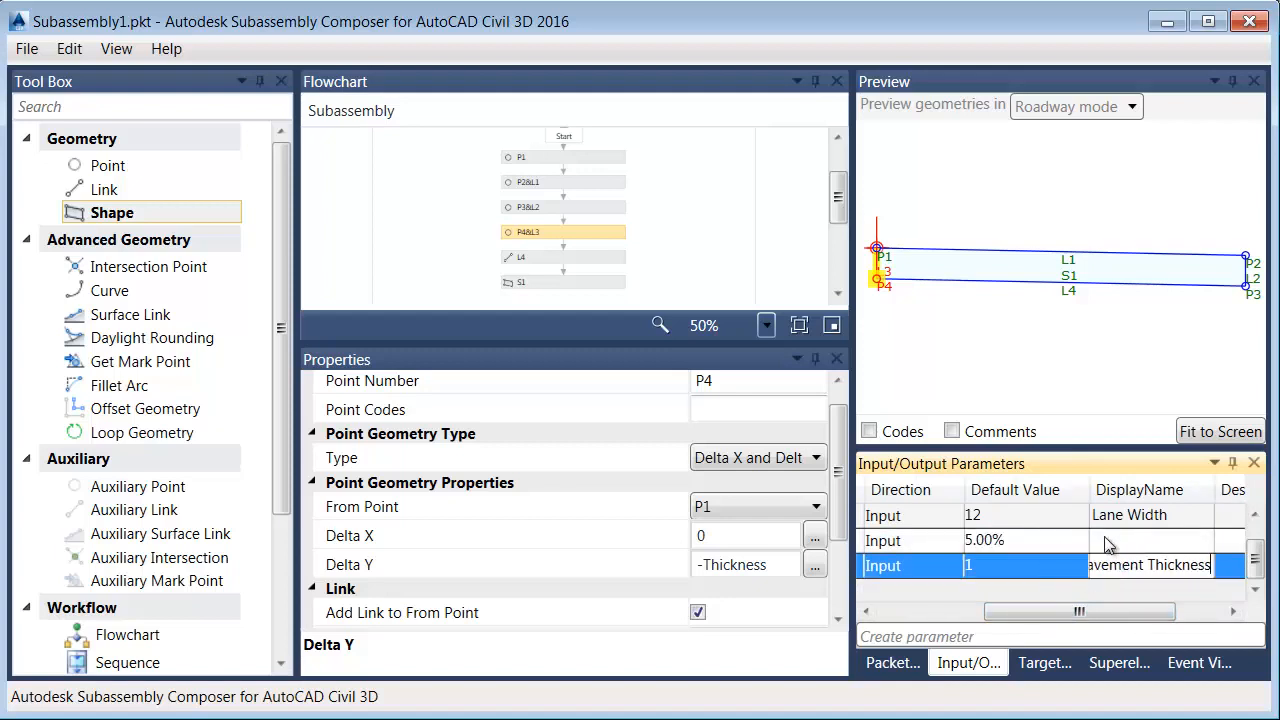
Give the CrossSlope parameter the display name "Cross Slope"
{"action": "left_click", "coordinate": [1116, 546]}
{"action": "left_click", "coordinate": [1120, 544]}
{"action": "type", "text": "Cross Slope"}
{"action": "key", "text": "Return"}
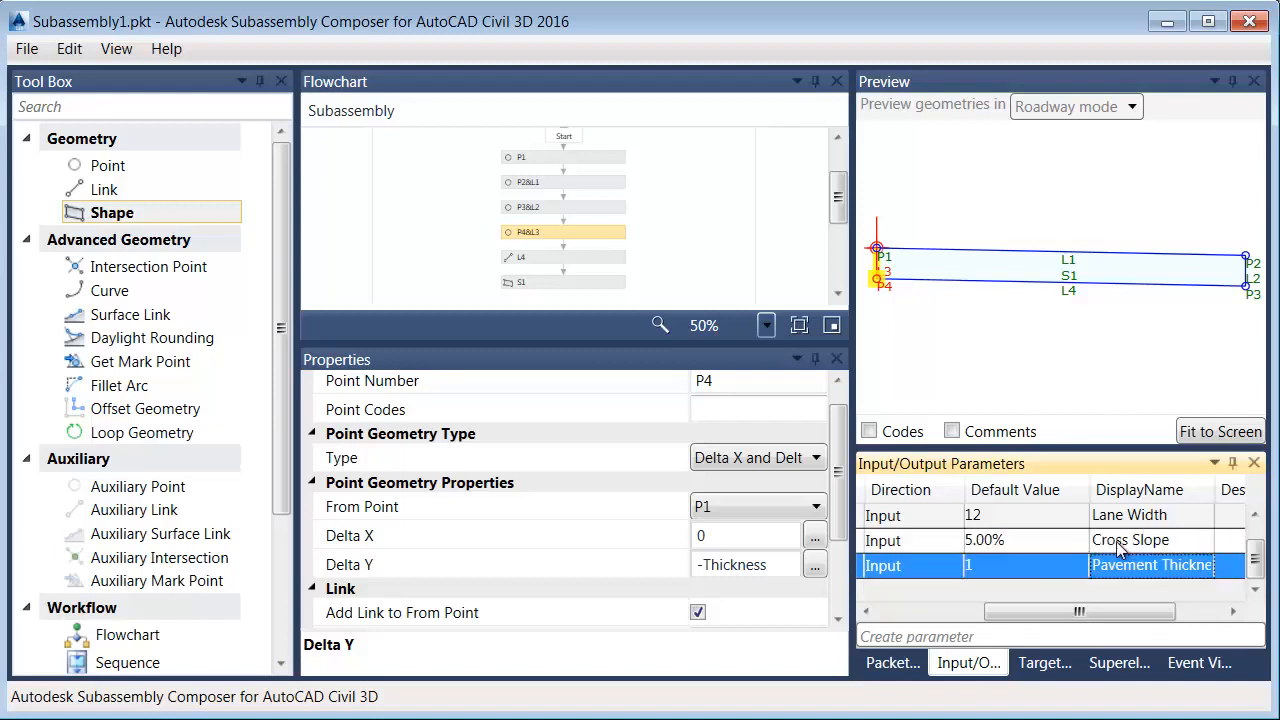
Set the Slope of point P2, at the end of link L1, to -CrossSlope
{"action": "left_click_drag", "start_coordinate": [1080, 611], "coordinate": [972, 611]}
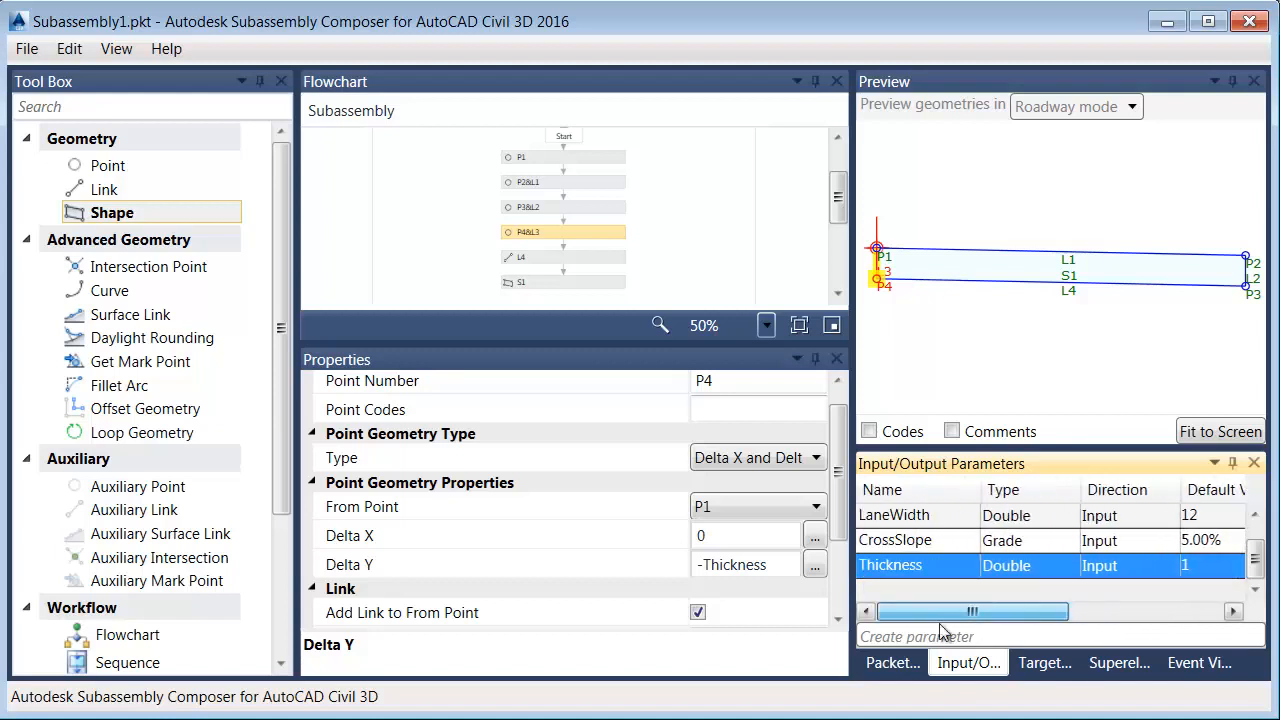
{"action": "left_click", "coordinate": [1058, 264]}
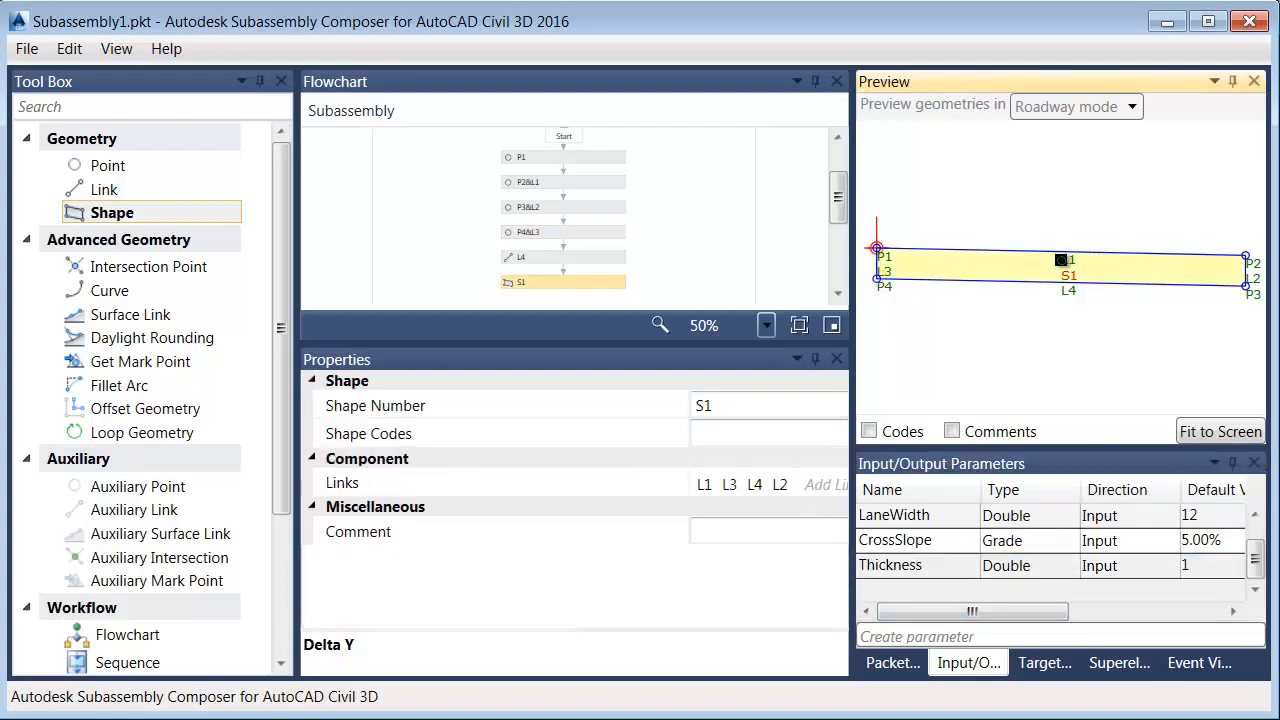
{"action": "left_click", "coordinate": [1070, 251]}
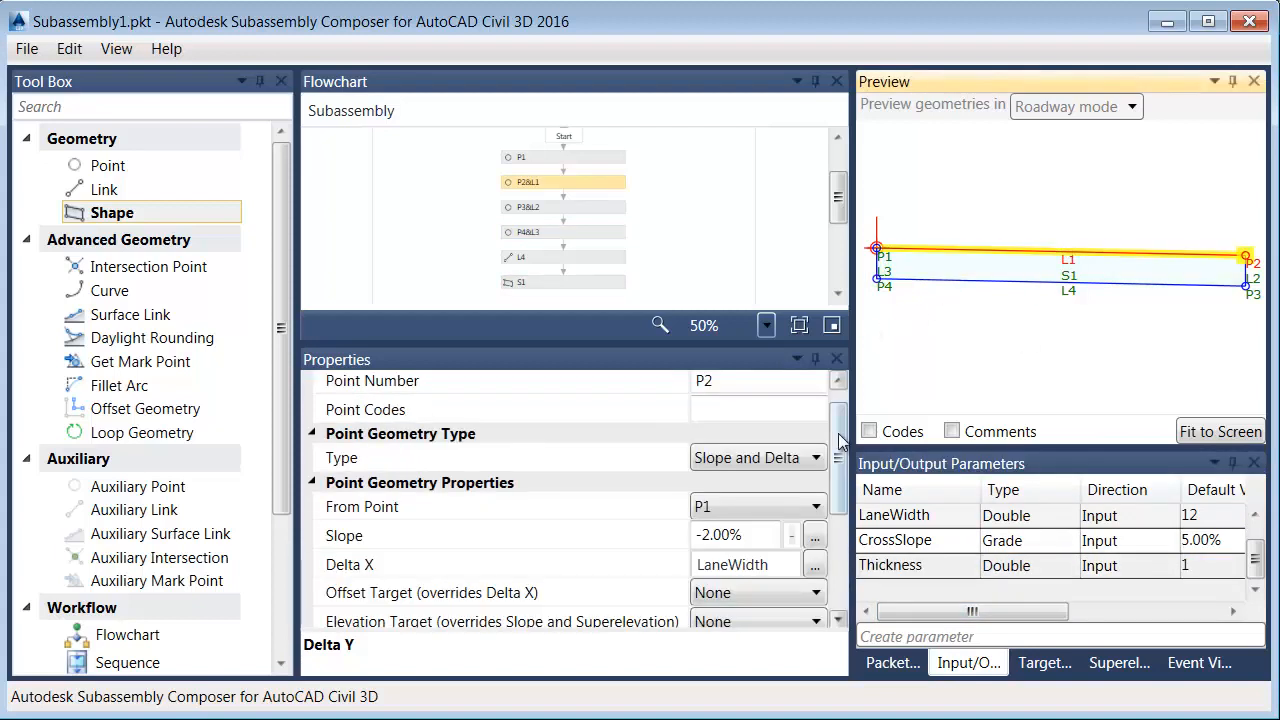
{"action": "scroll", "coordinate": [848, 458], "scroll_direction": "down", "scroll_amount": 1}
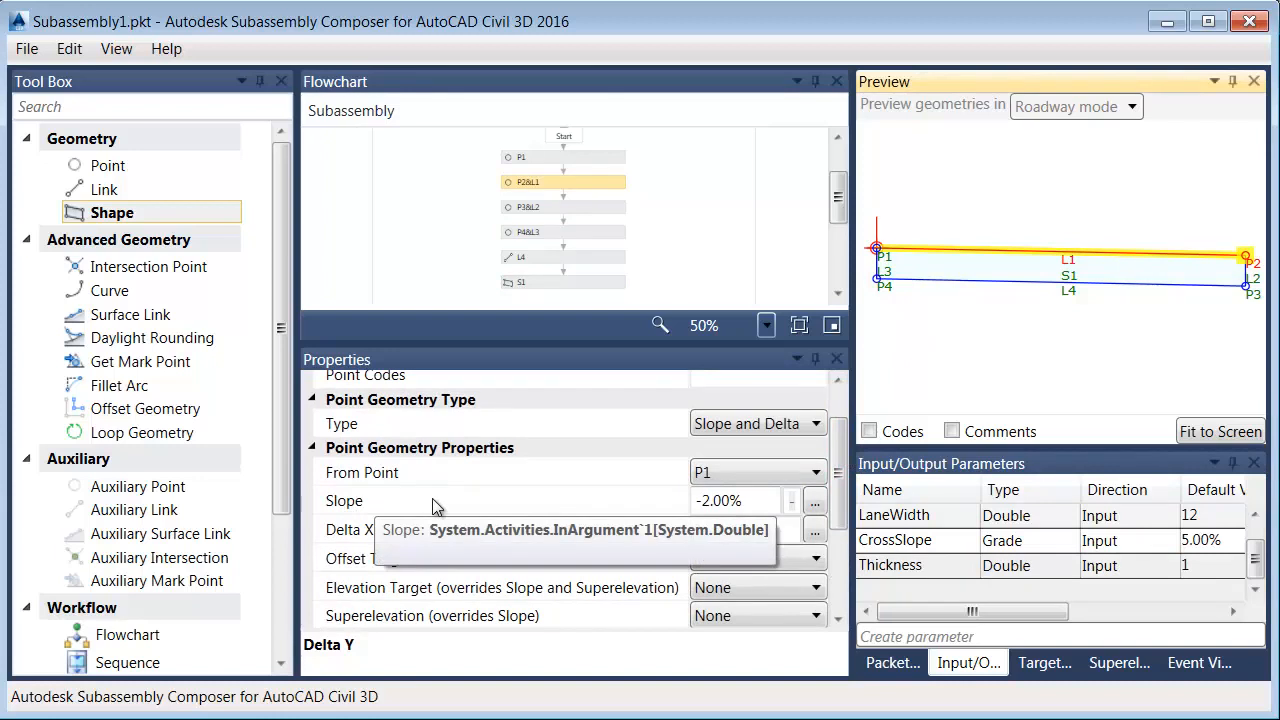
{"action": "left_click", "coordinate": [724, 501]}
{"action": "left_click_drag", "start_coordinate": [744, 501], "coordinate": [702, 502]}
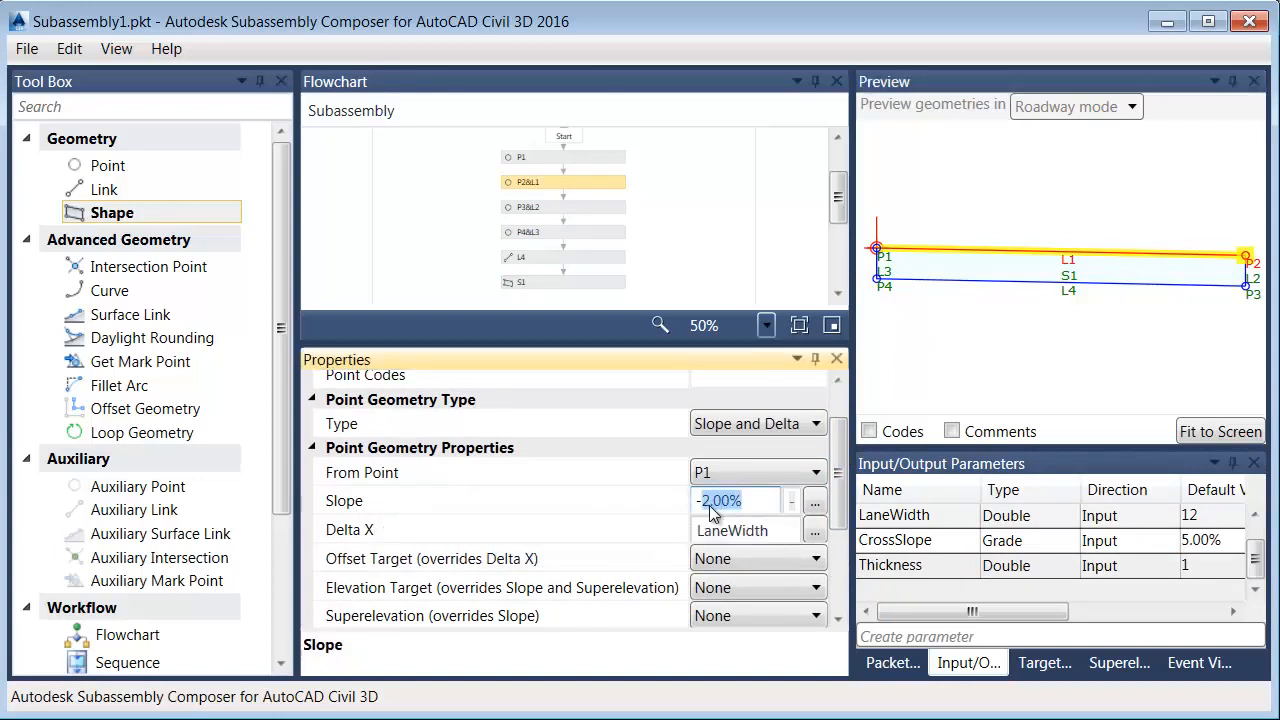
{"action": "type", "text": "CrossSlope"}
{"action": "key", "text": "Return"}
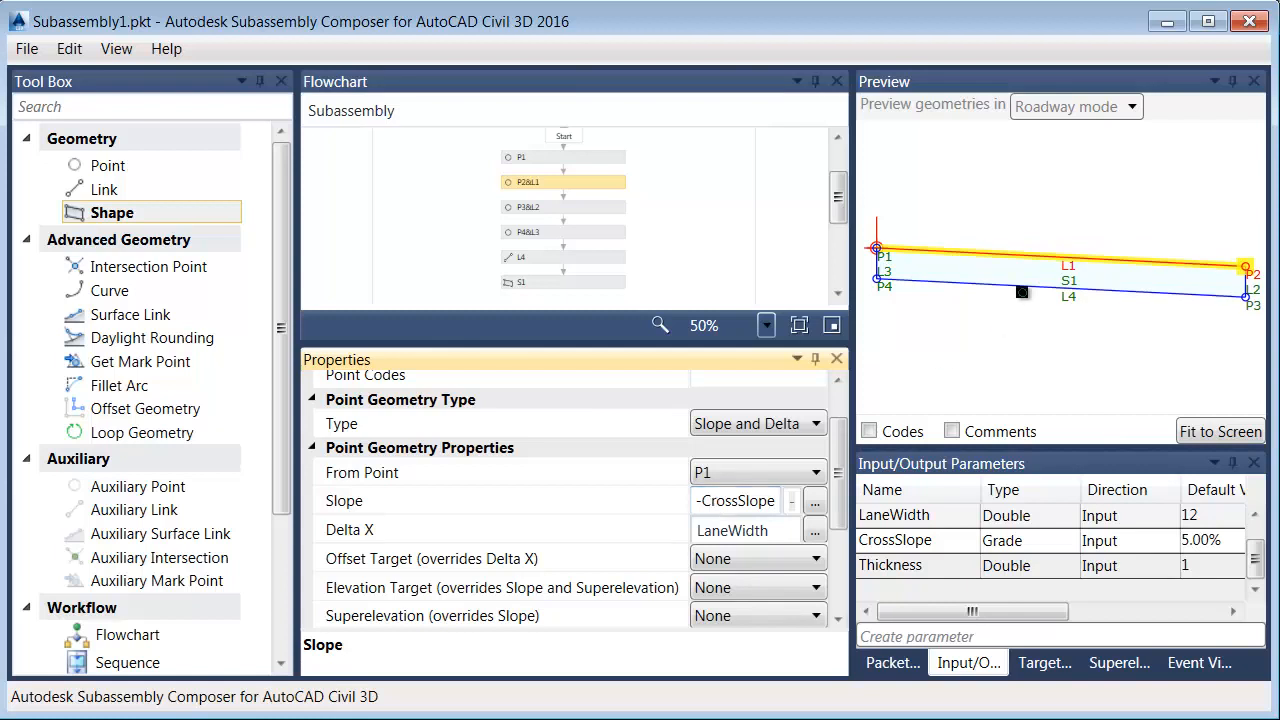
Try a CrossSlope default value of 12%, and set it to 2%
{"action": "double_click", "coordinate": [1194, 541]}
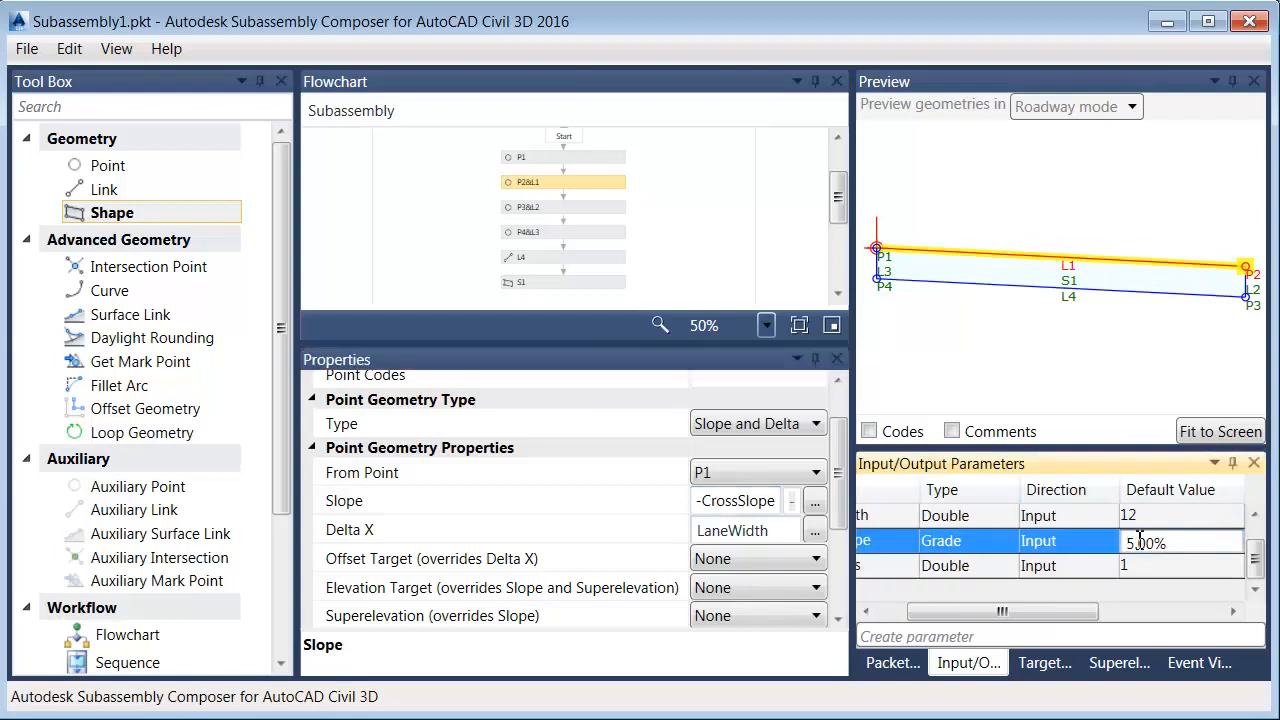
{"action": "double_click", "coordinate": [1133, 544]}
{"action": "type", "text": "12"}
{"action": "key", "text": "Return"}
{"action": "left_click", "coordinate": [1133, 540]}
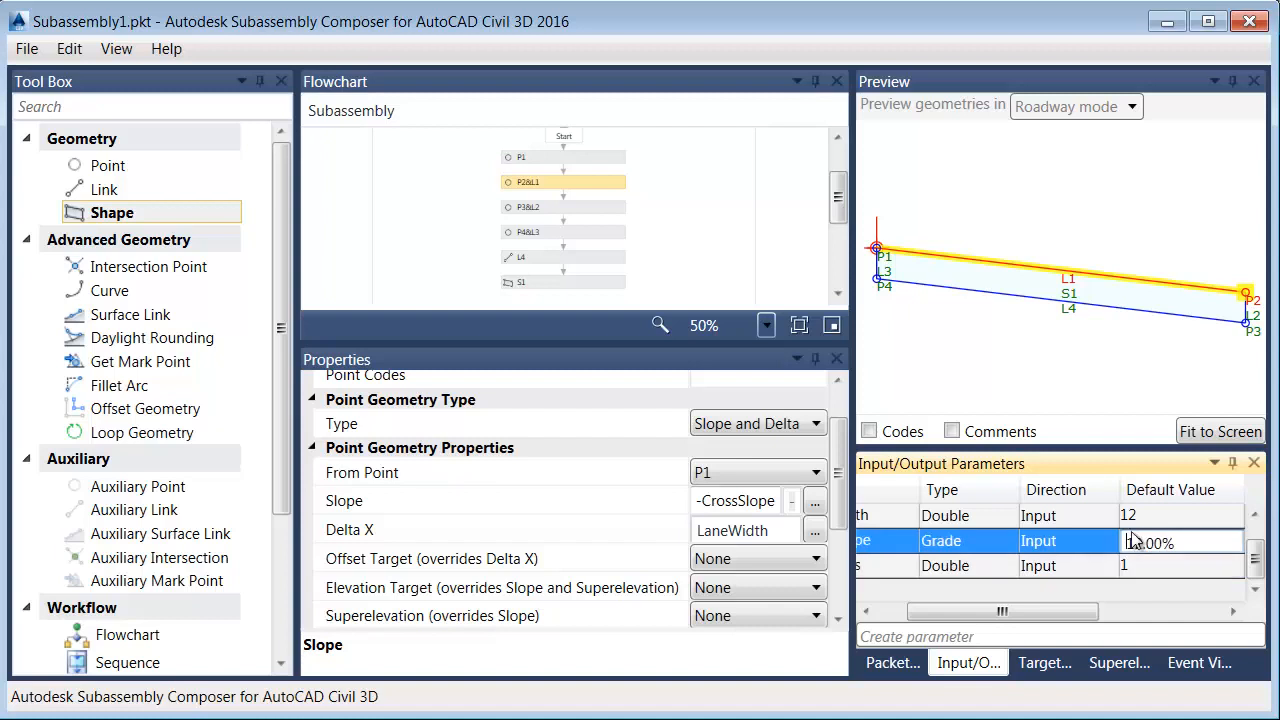
{"action": "key", "text": "BackSpace"}
{"action": "key", "text": "Return"}
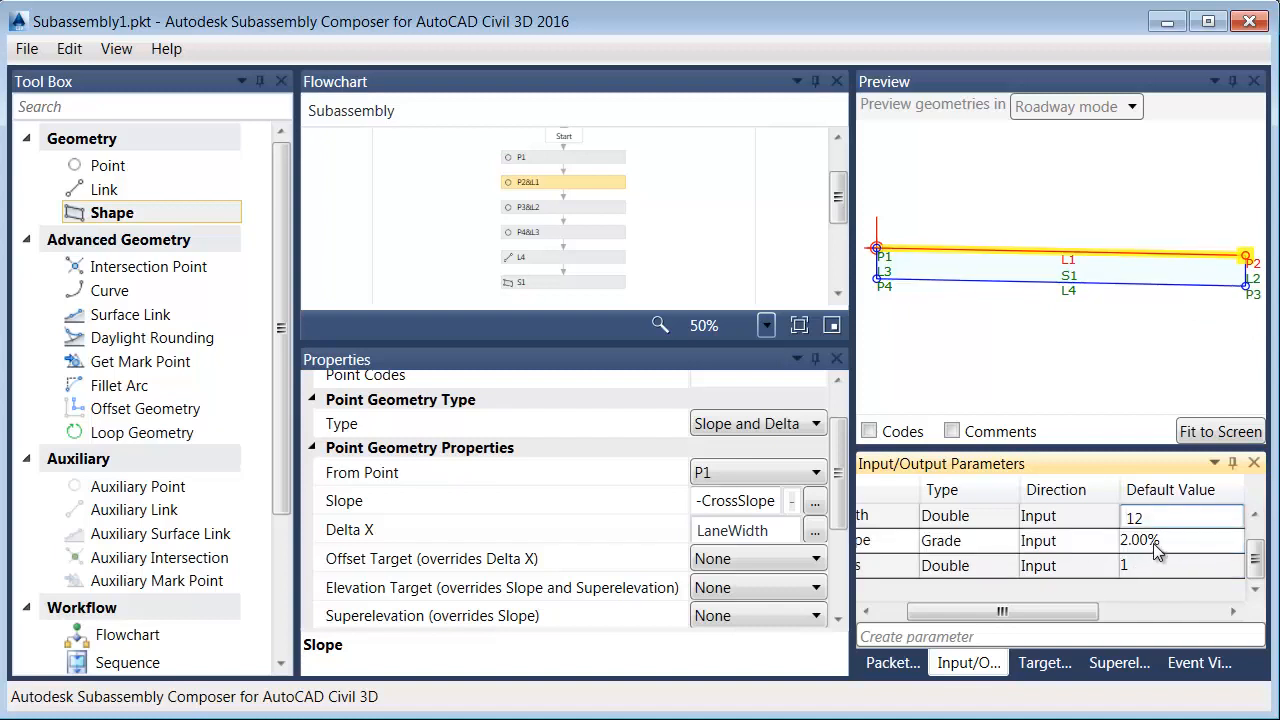
{"action": "left_click", "coordinate": [1168, 567]}
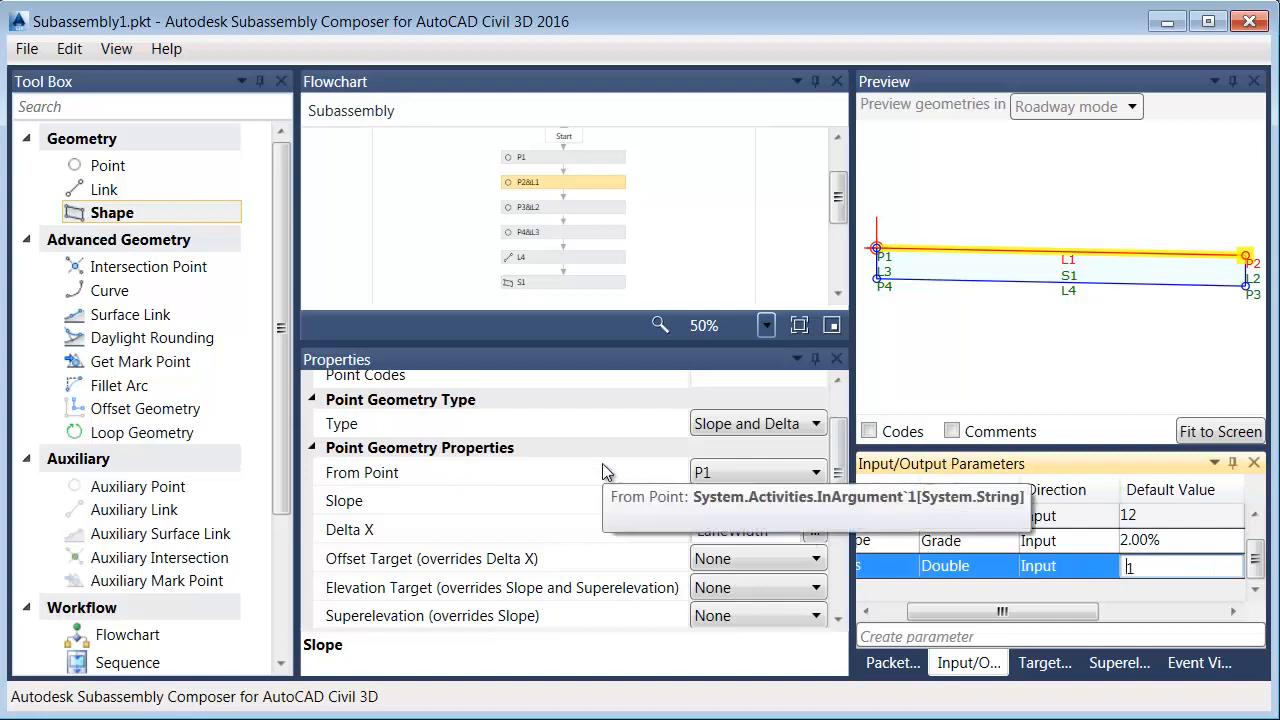